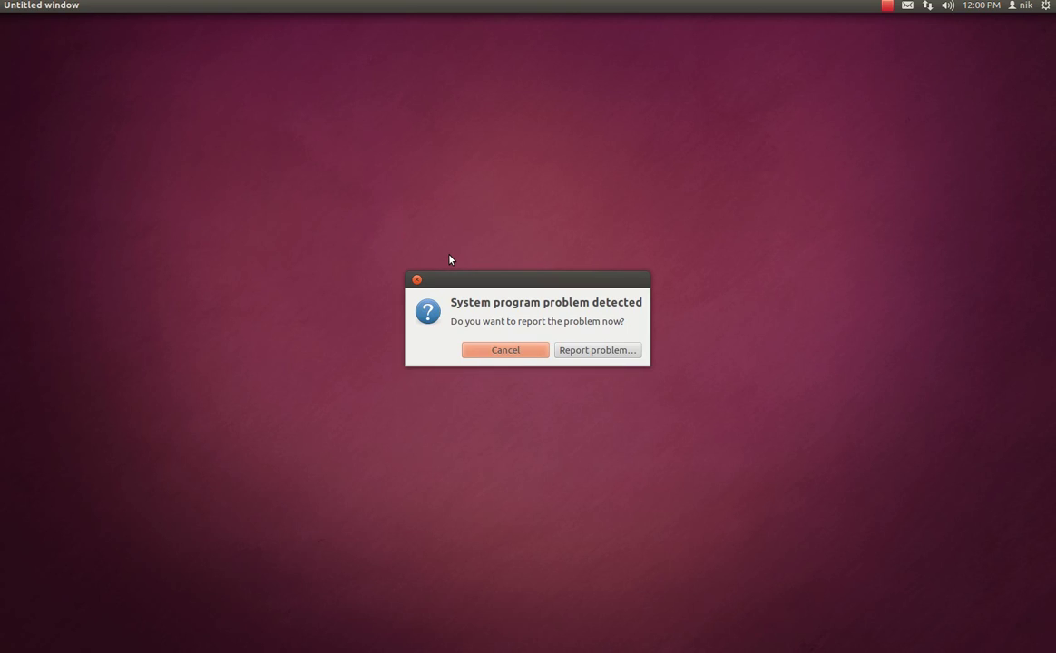
# - Cancel the 'System program problem detected' report dialog on the Unity desktop
pyautogui.click(502, 351)
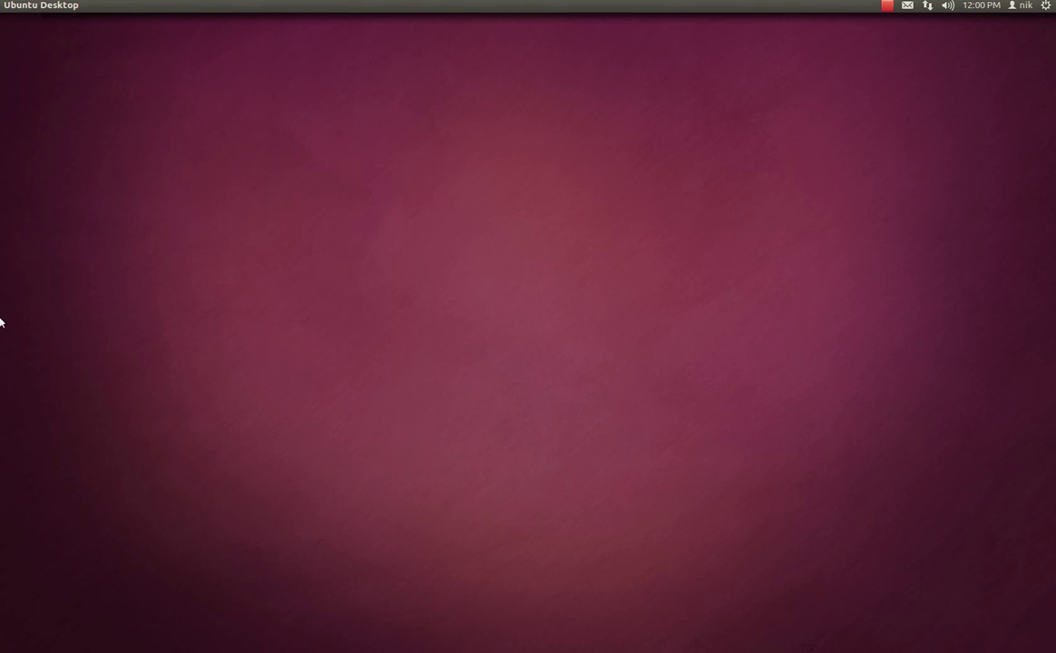
# - Launch GIMP from the Unity launcher and bring its image window to the front
pyautogui.moveTo(2, 313)
pyautogui.click(20, 405)
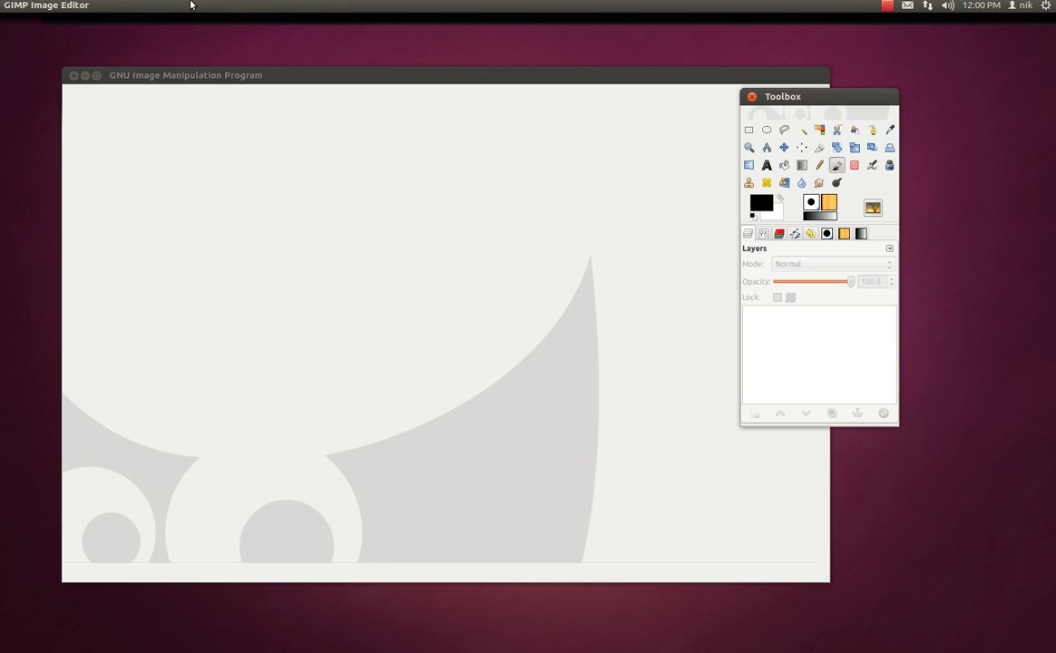
pyautogui.click(213, 70)
# - Browse the FX-Foundry and File menus without choosing anything, nudging the image window slightly
pyautogui.click(368, 7)
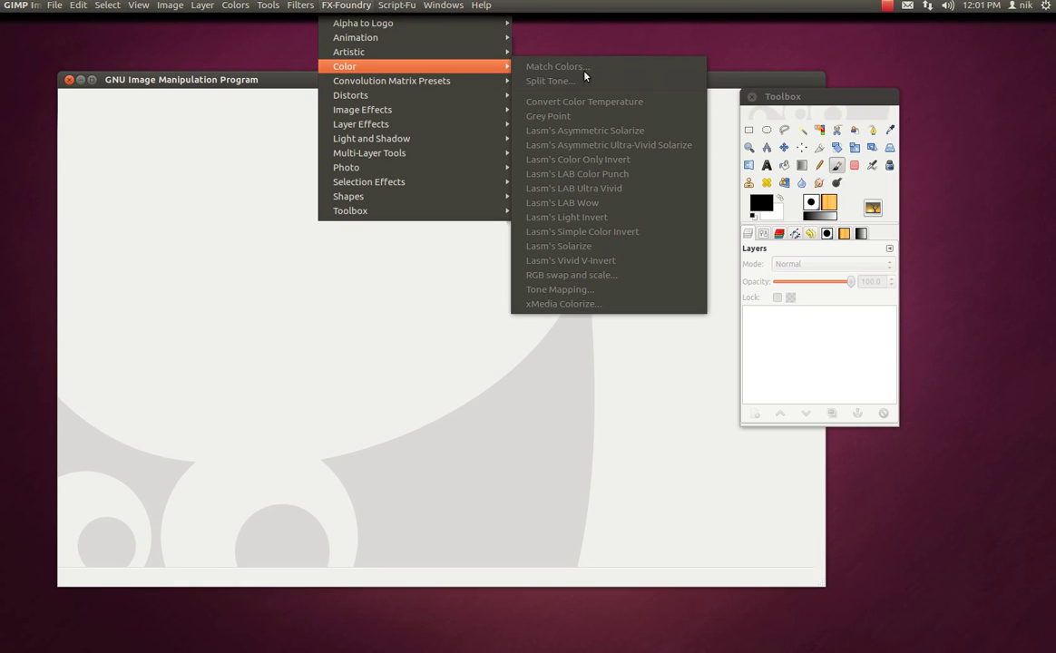
pyautogui.moveTo(395, 126)
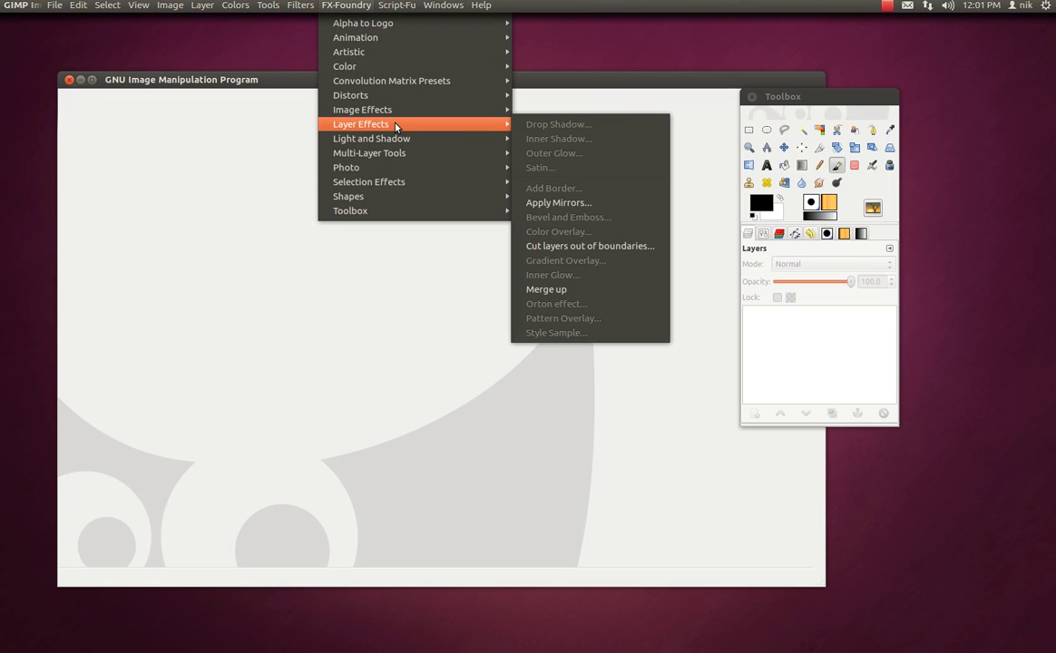
pyautogui.click(267, 85)
pyautogui.moveTo(267, 85); pyautogui.dragTo(274, 80)
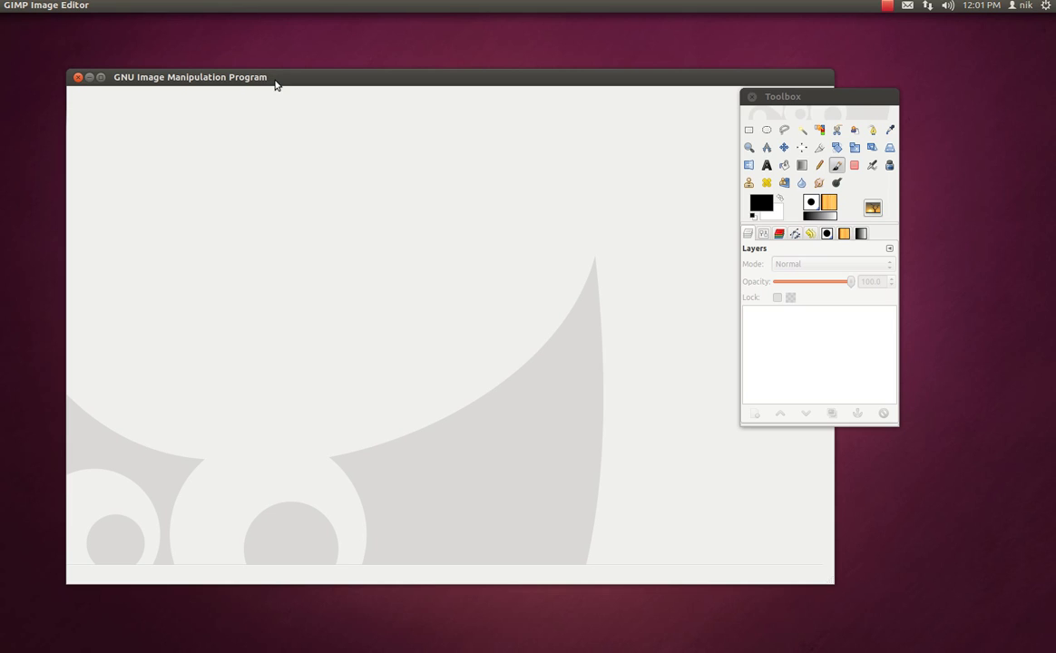
pyautogui.click(53, 4)
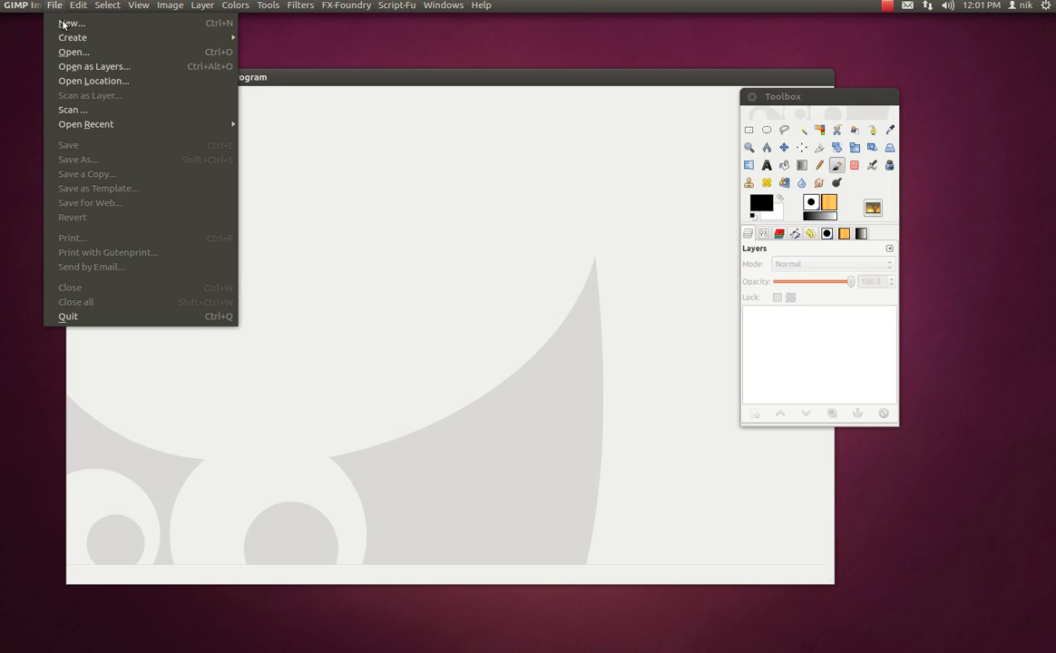
pyautogui.click(373, 183)
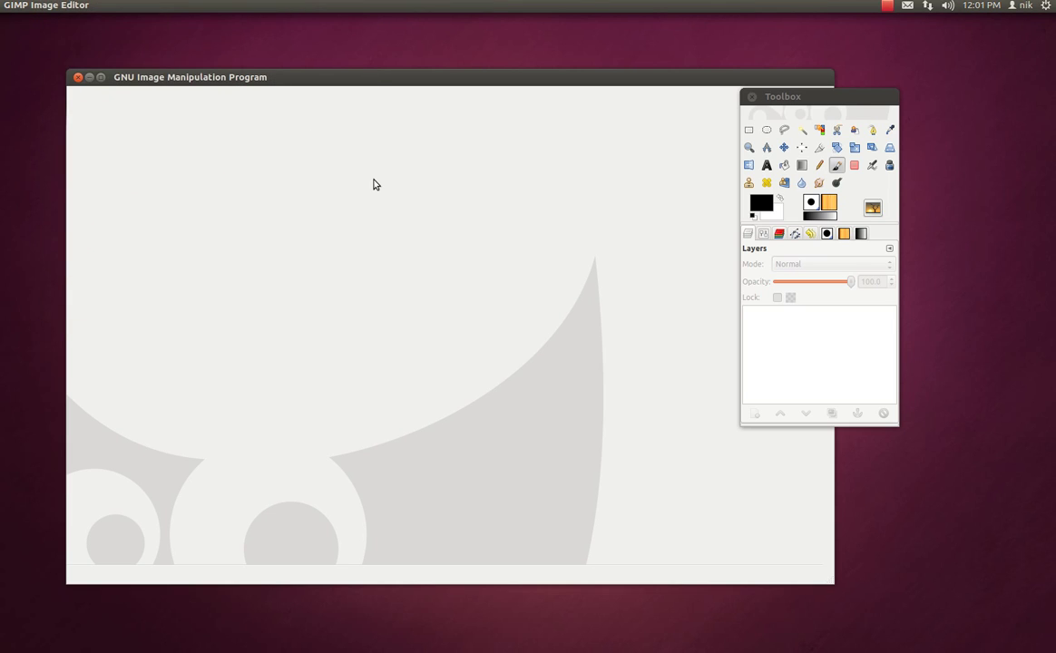
# - Create a new 3840×2400 pixel image using File > New from the HUD
pyautogui.press('alt')
pyautogui.write('new')
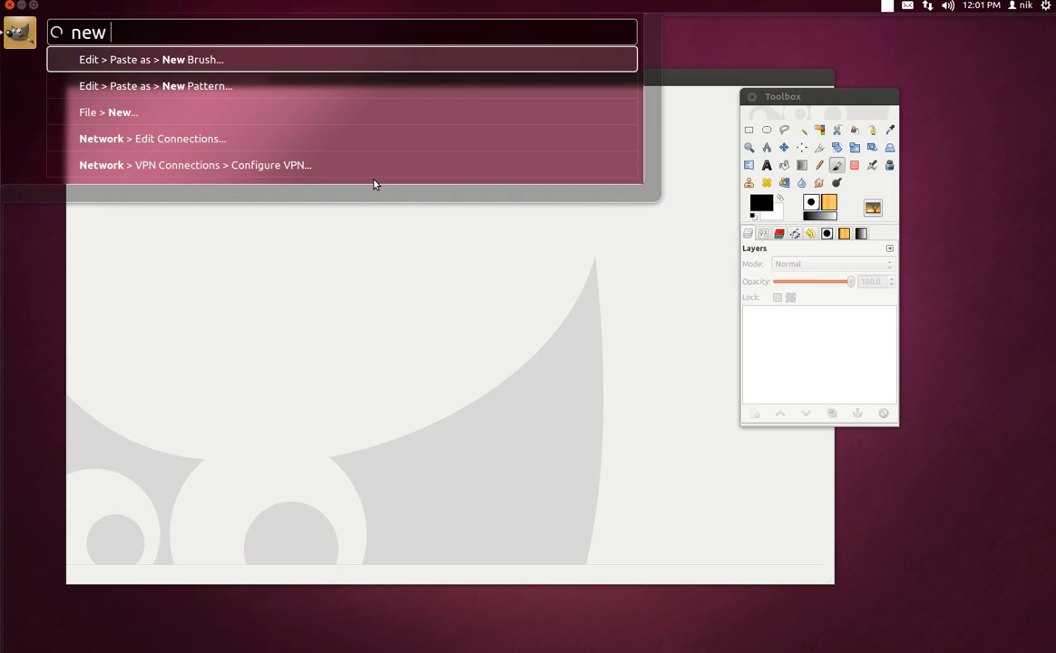
pyautogui.press('Down')
pyautogui.press('Down')
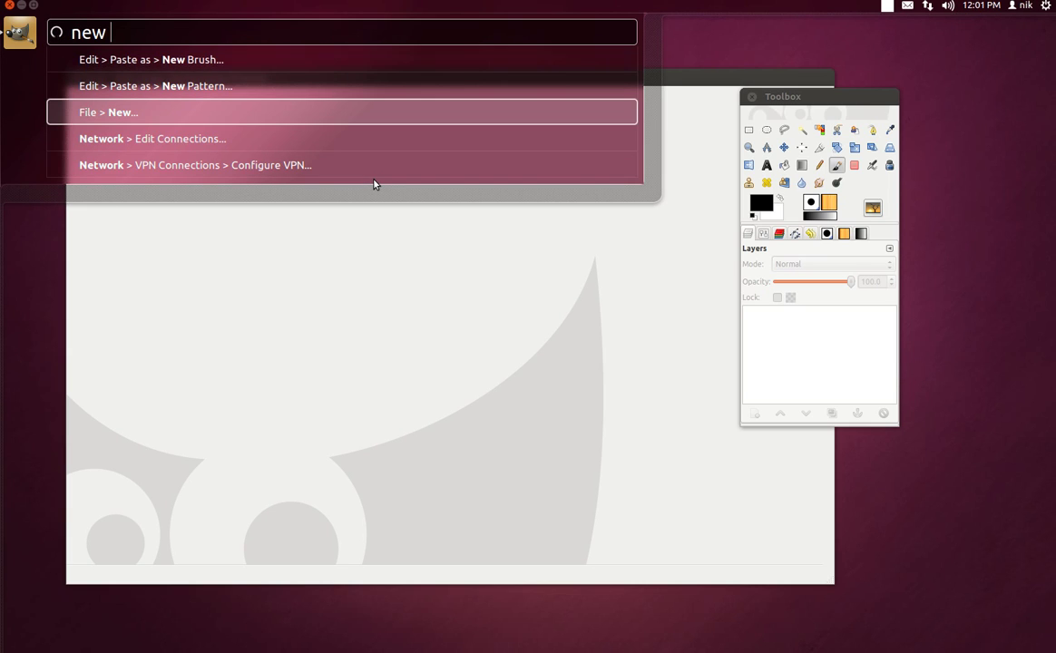
pyautogui.press('Return')
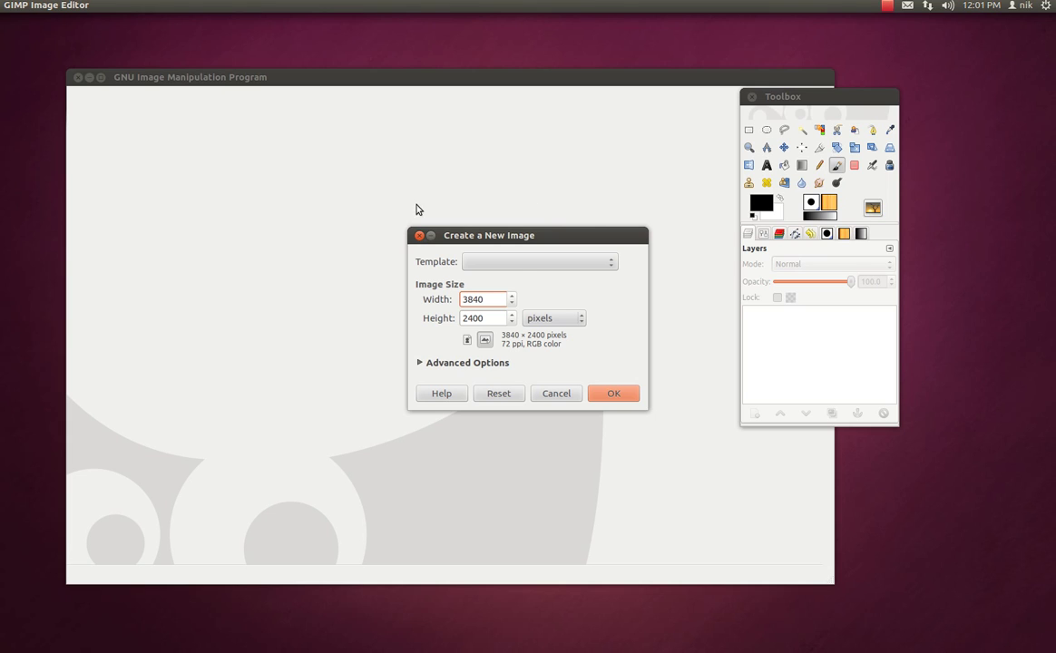
pyautogui.click(623, 395)
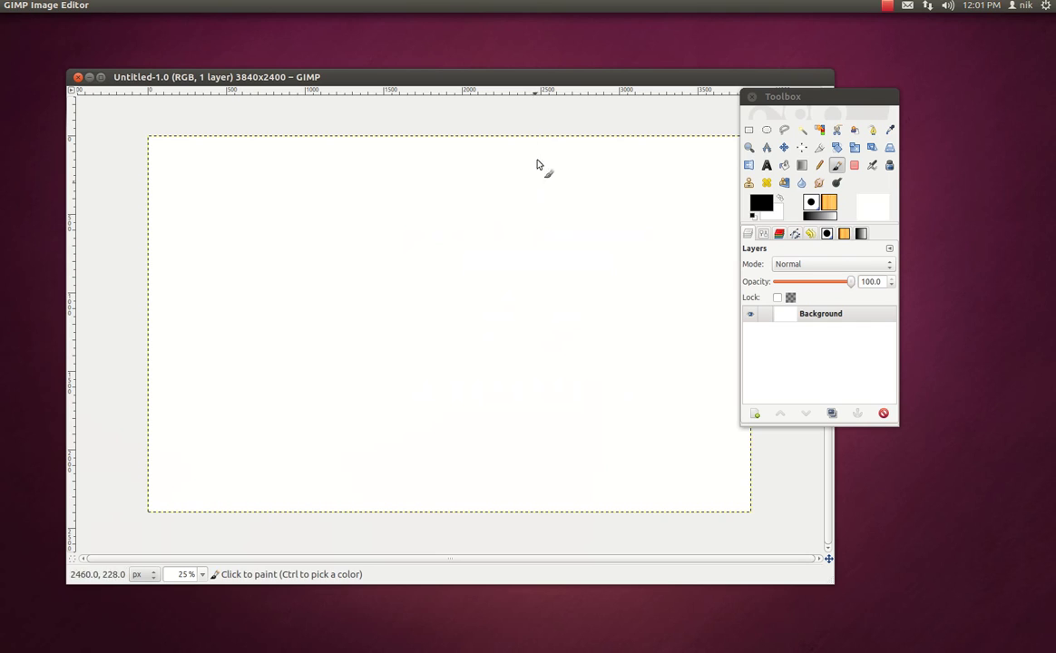
# - Set the foreground colour to orange ff8400 and fill the whole Background with it
pyautogui.moveTo(538, 81); pyautogui.dragTo(532, 70)
pyautogui.moveTo(814, 101); pyautogui.dragTo(957, 78)
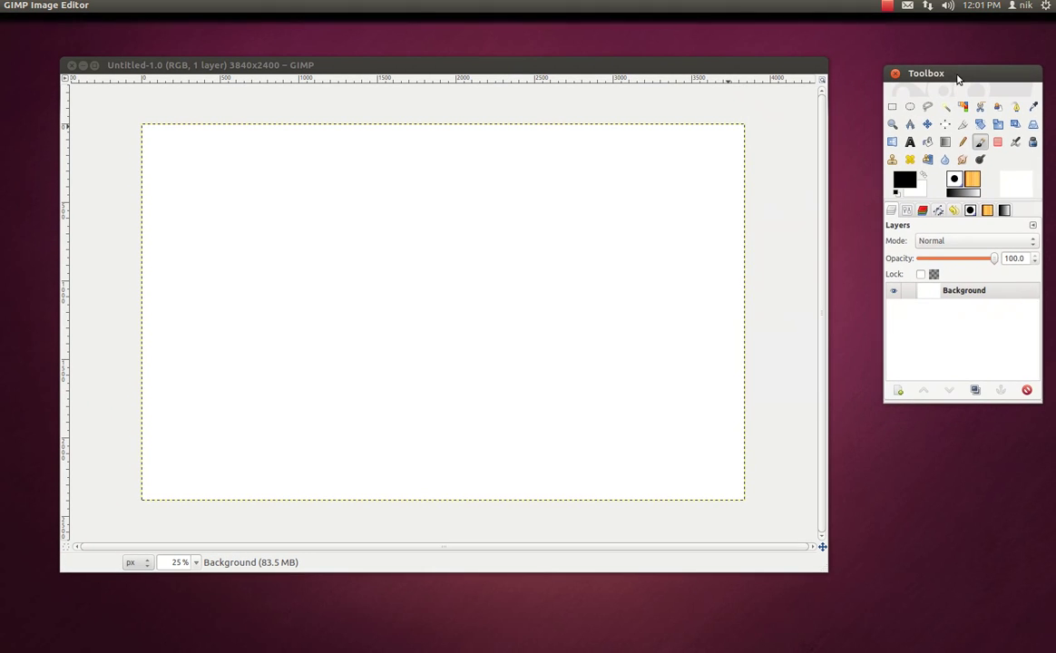
pyautogui.click(908, 180)
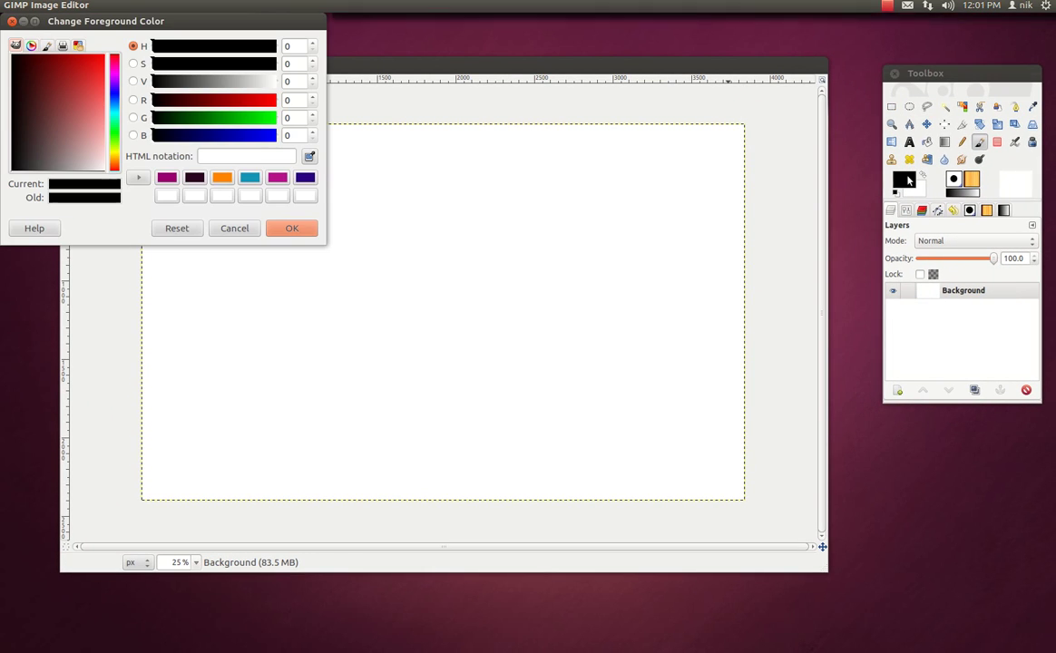
pyautogui.click(220, 178)
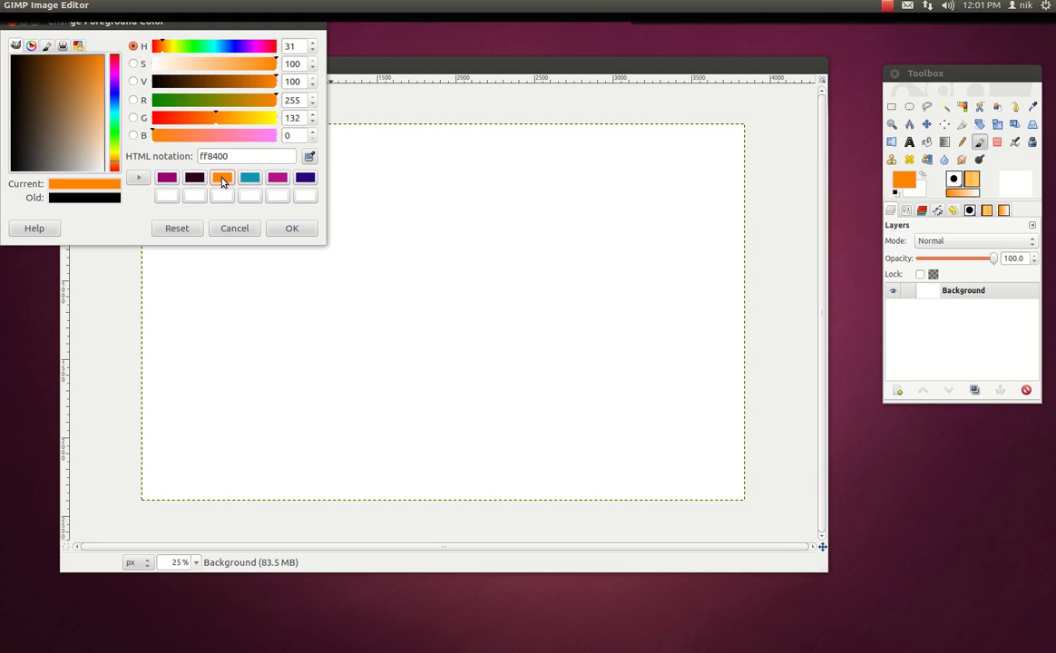
pyautogui.click(291, 228)
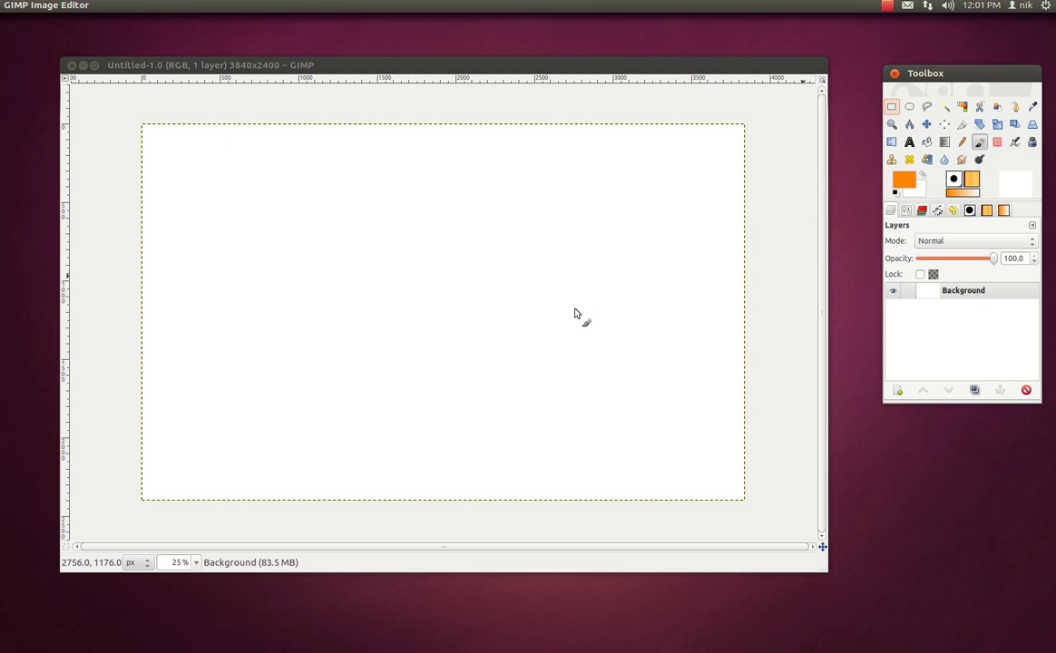
pyautogui.moveTo(904, 179)
pyautogui.mouseDown()
pyautogui.moveTo(829, 169)
pyautogui.moveTo(632, 243)
pyautogui.moveTo(645, 282)
pyautogui.mouseUp()
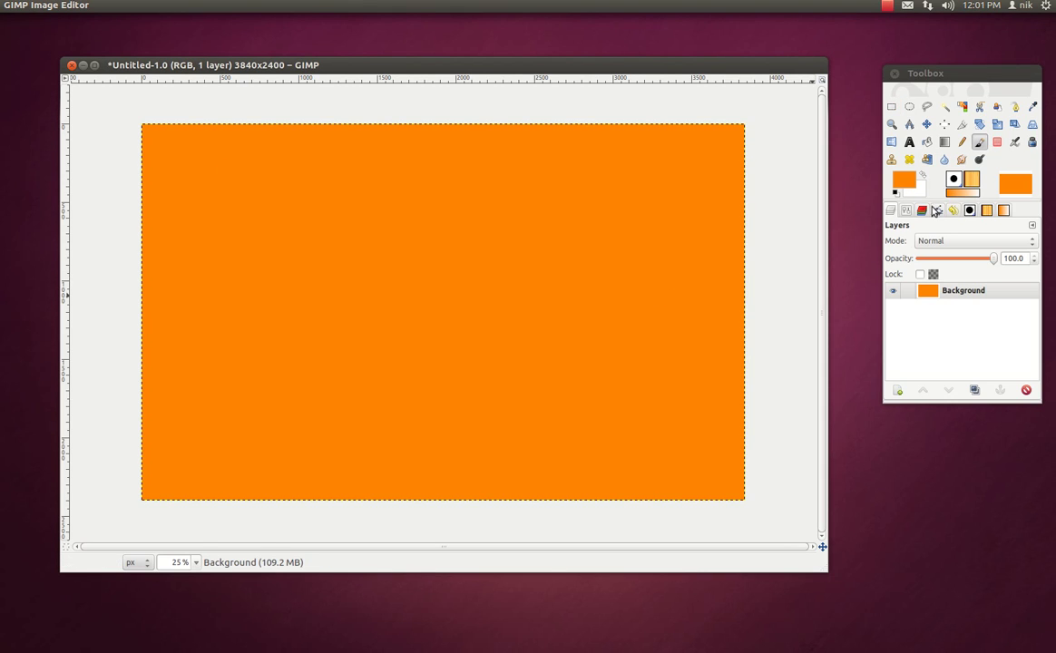
# - Draw a first elliptical selection across the canvas with the Ellipse Select tool
pyautogui.click(910, 107)
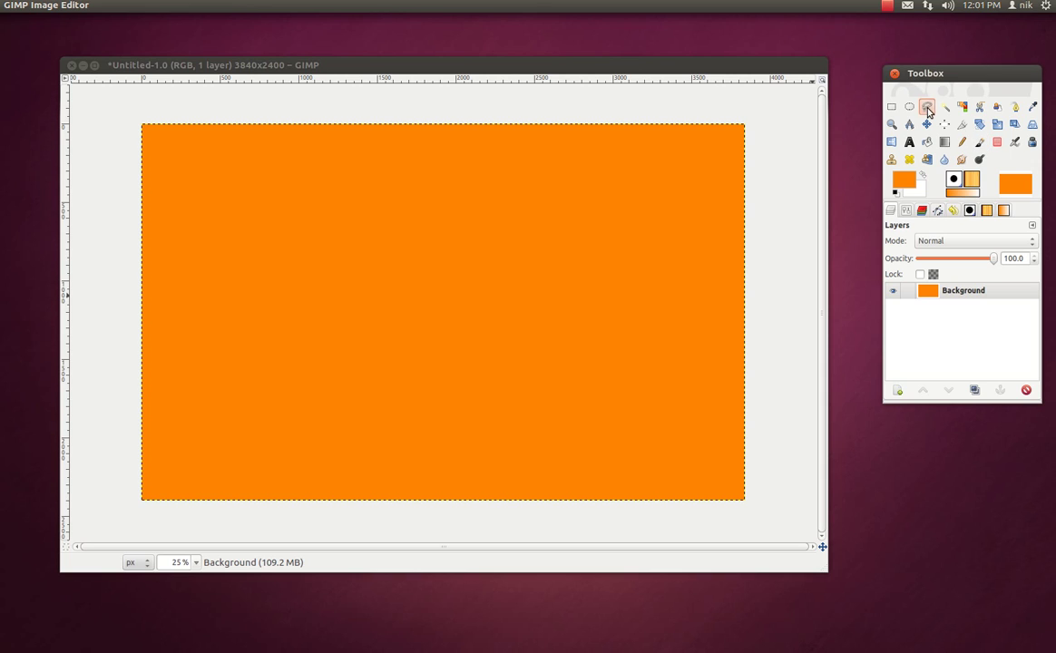
pyautogui.moveTo(202, 103); pyautogui.dragTo(684, 487)
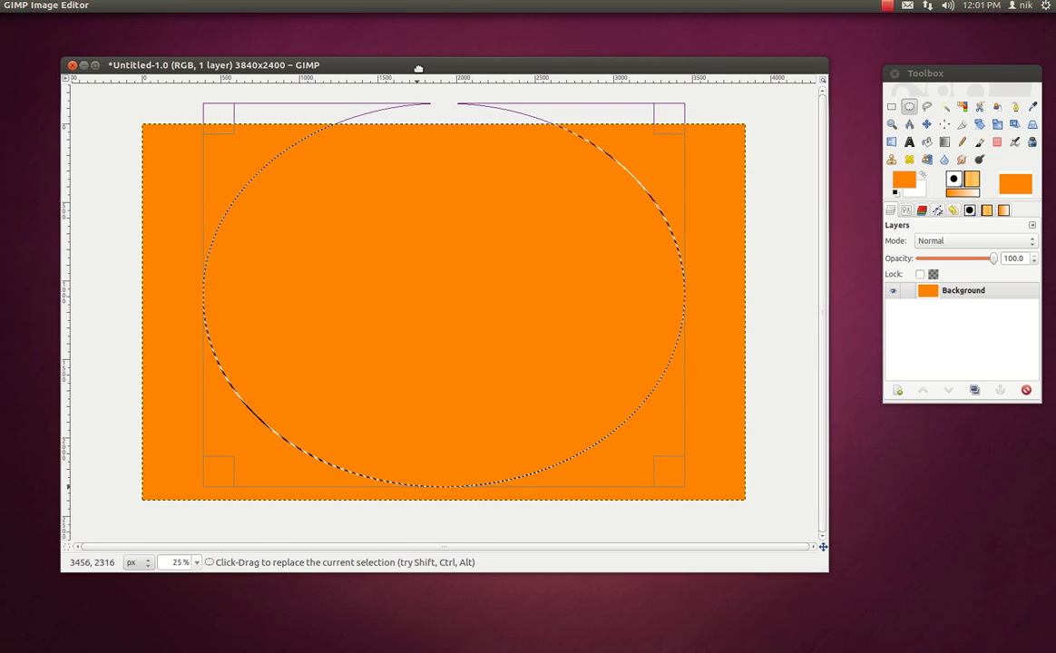
pyautogui.moveTo(418, 75); pyautogui.dragTo(424, 76)
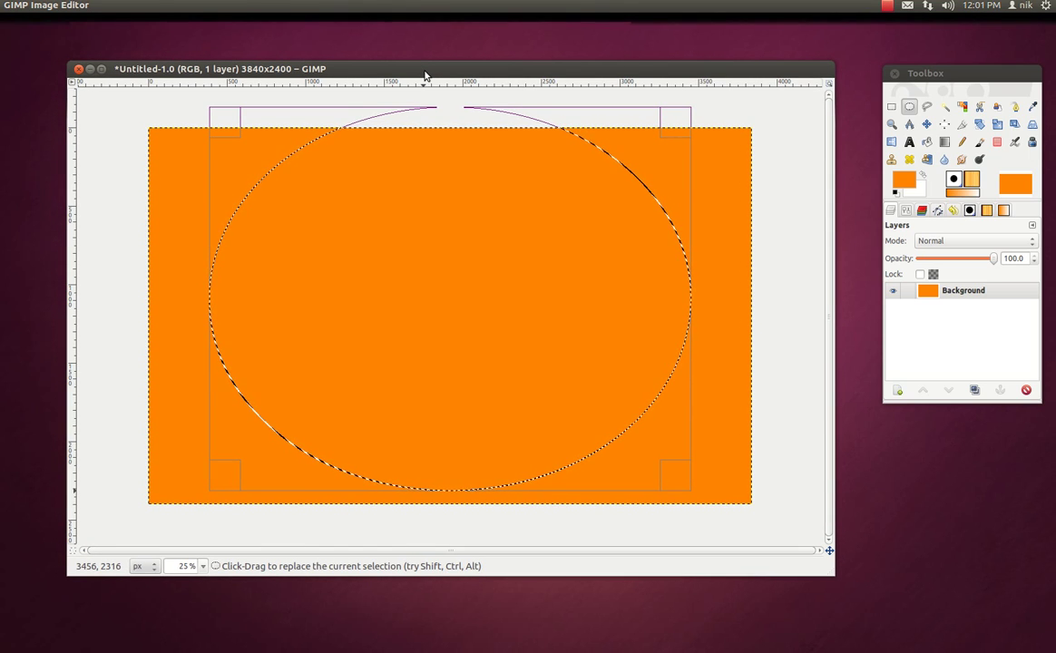
# - Undo that ellipse and drag a larger one, about 3576×2520 px, over the canvas
pyautogui.press('alt')
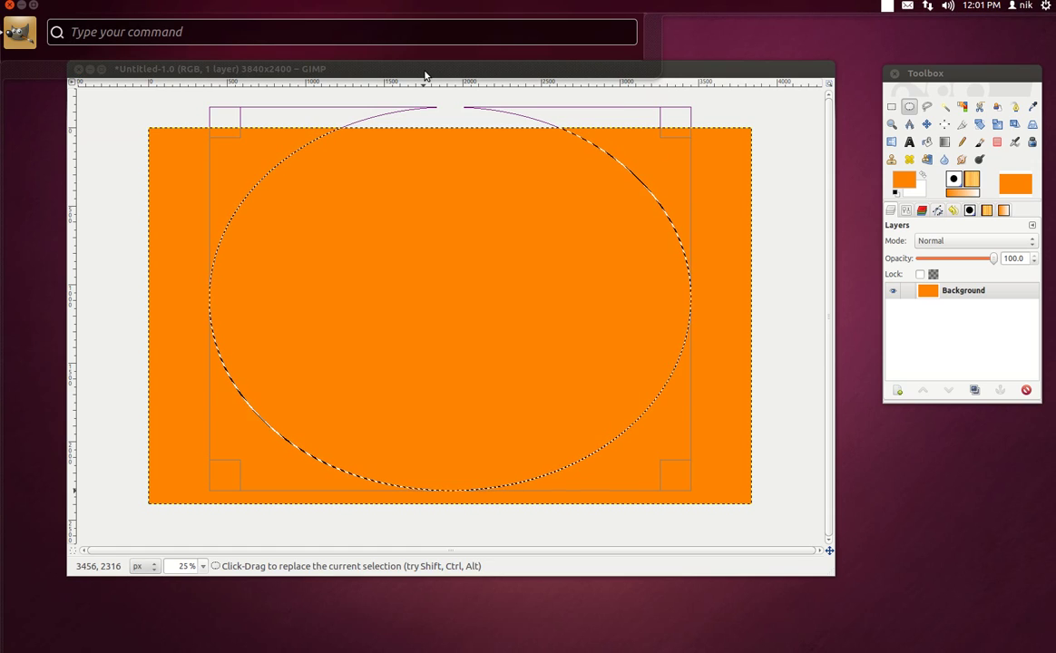
pyautogui.write('undo')
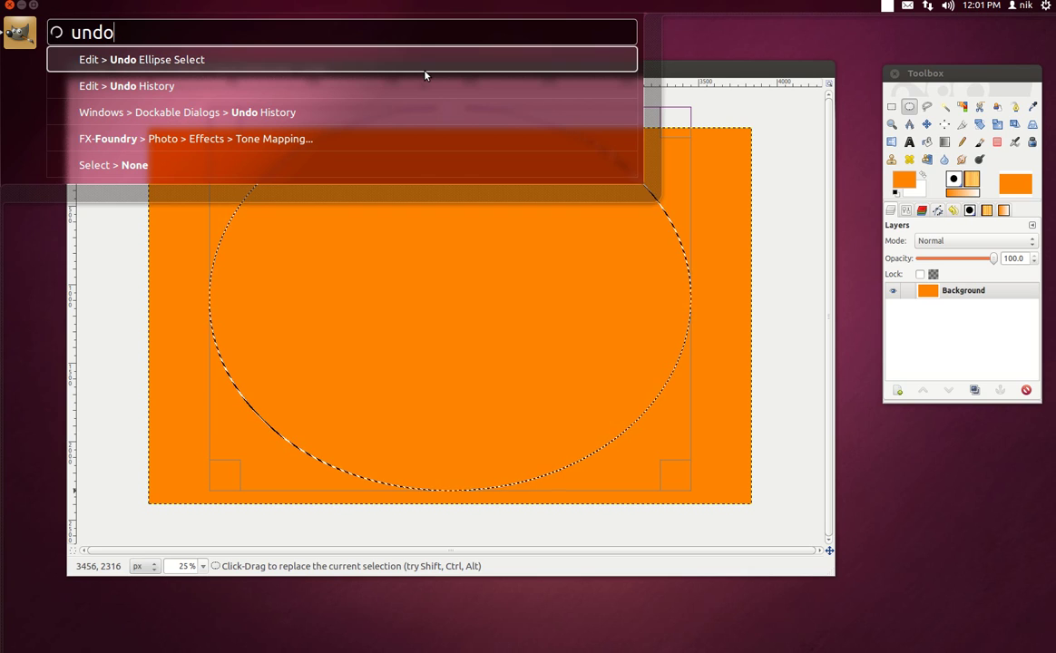
pyautogui.press('Return')
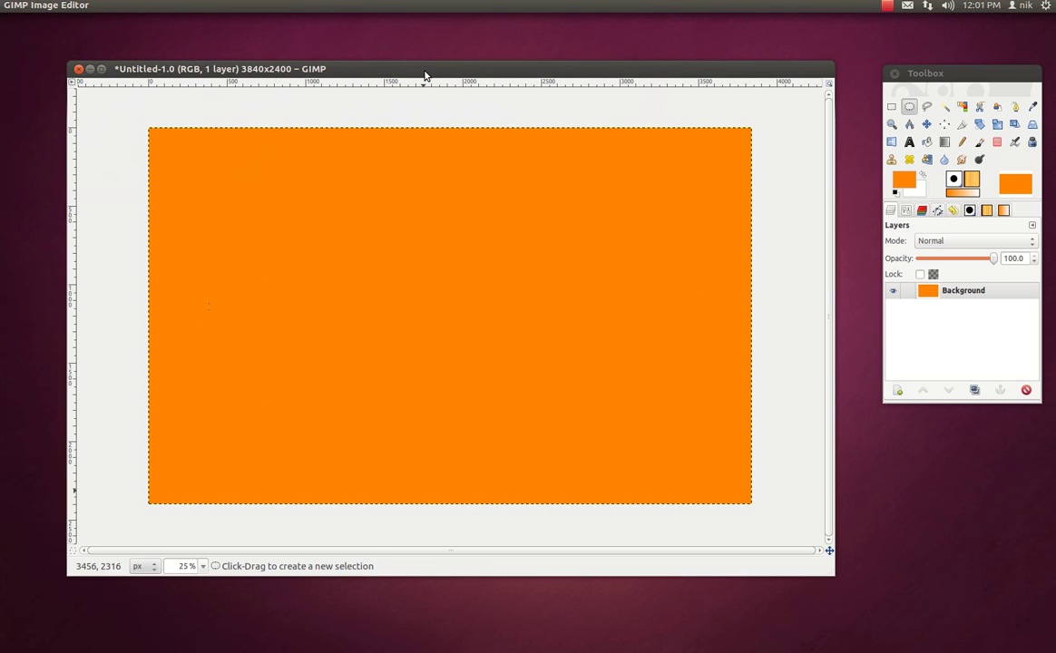
pyautogui.moveTo(168, 104); pyautogui.dragTo(729, 498)
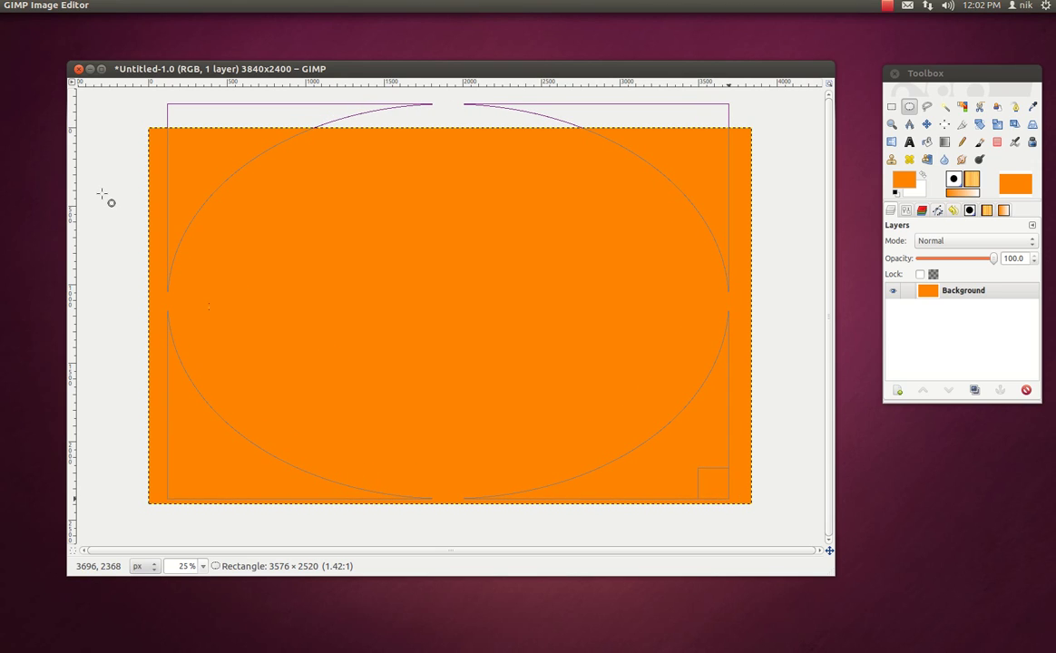
# - Invert the ellipse selection using Select > Invert from the HUD
pyautogui.press('alt')
pyautogui.write('inver')
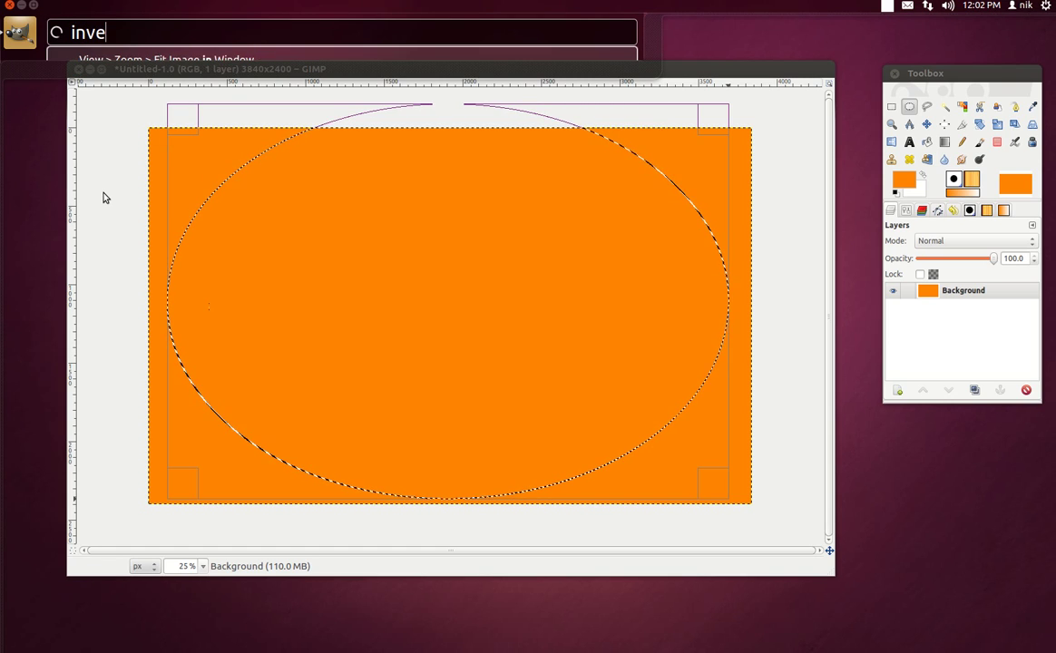
pyautogui.press('Down')
pyautogui.press('Up')
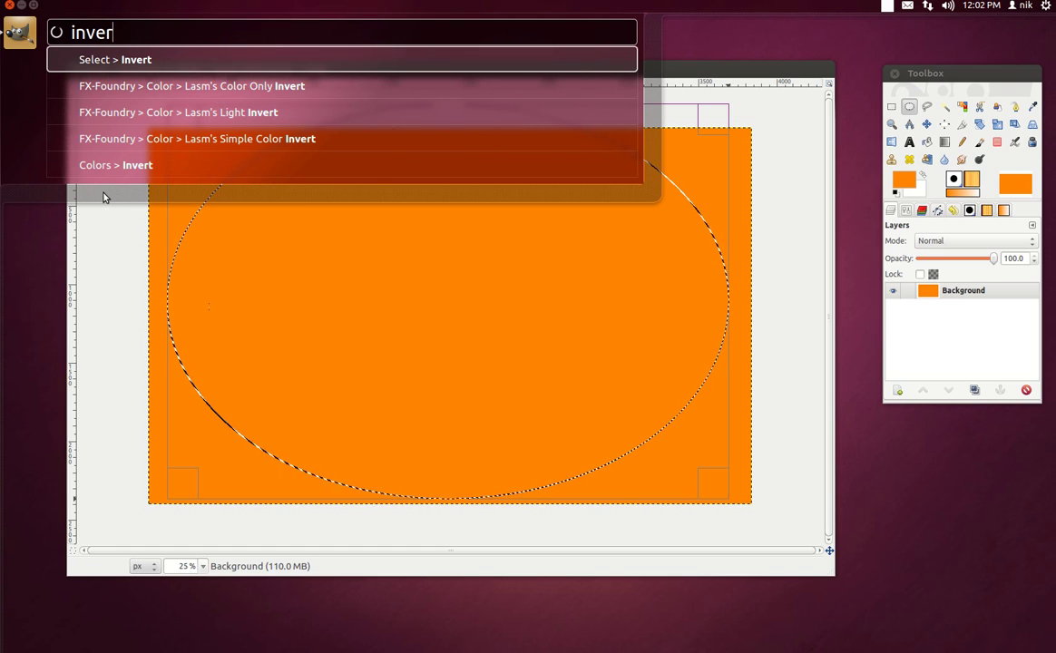
pyautogui.press('Return')
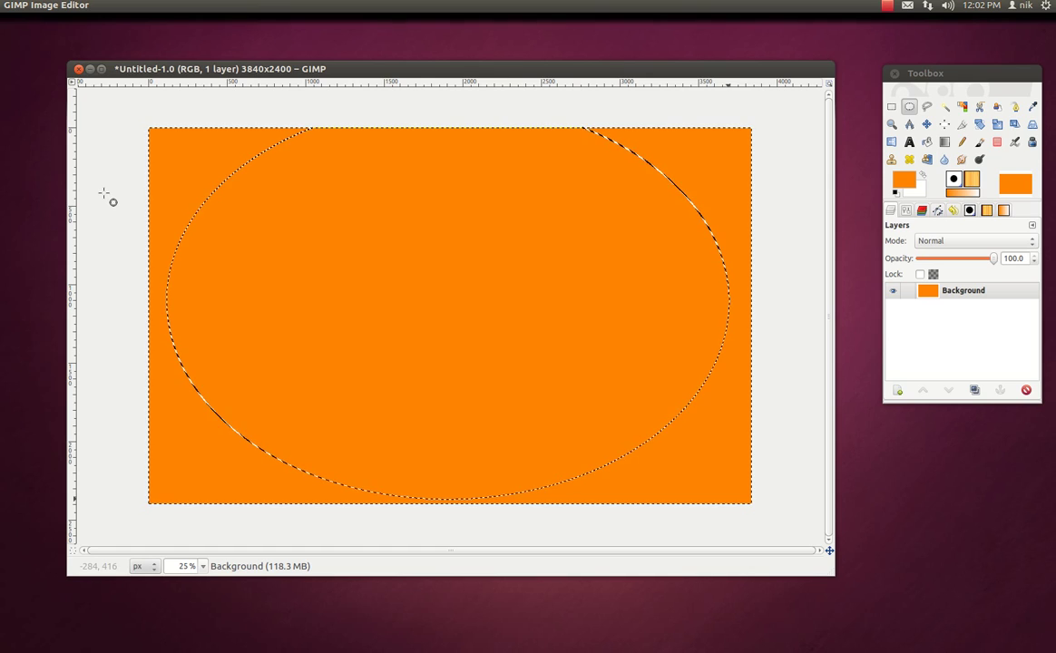
# - Feather the selection by about 1020 pixels
pyautogui.press('alt')
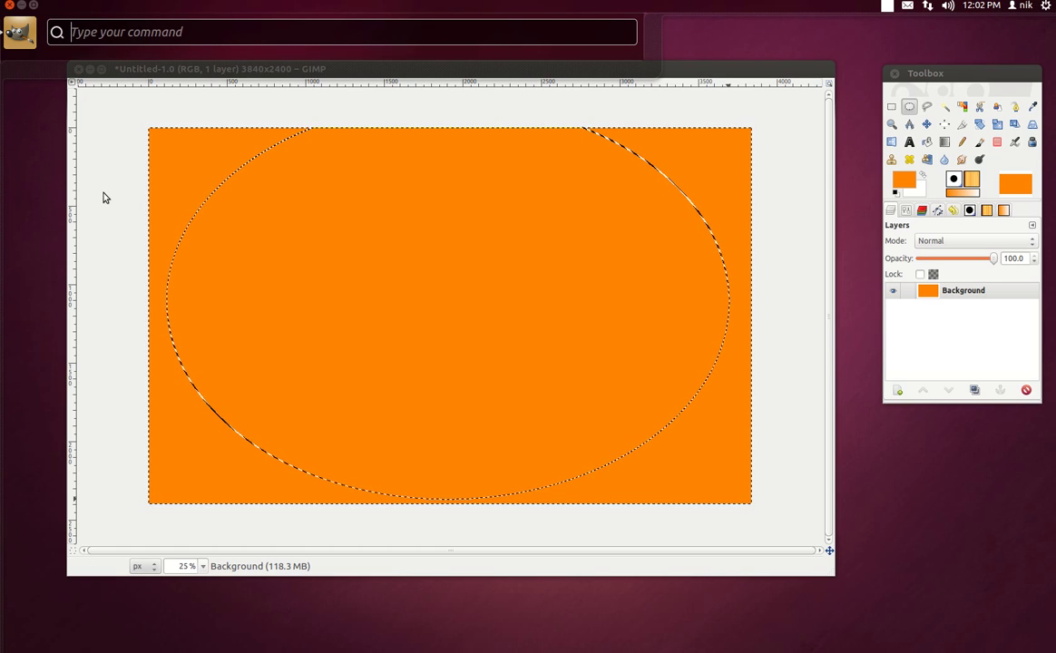
pyautogui.write('f')
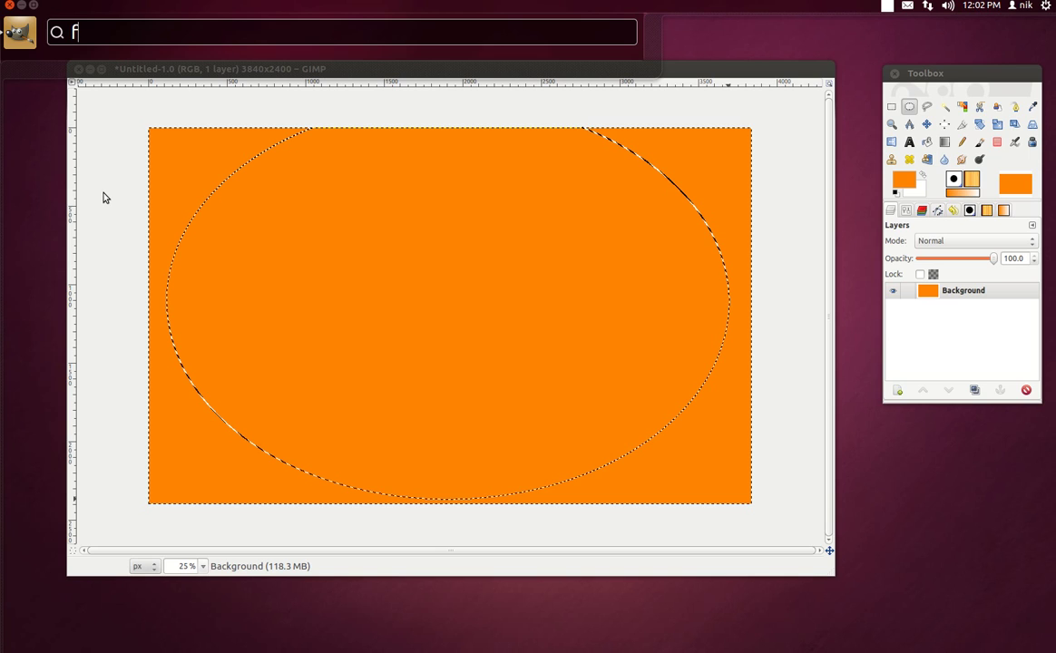
pyautogui.write('eth')
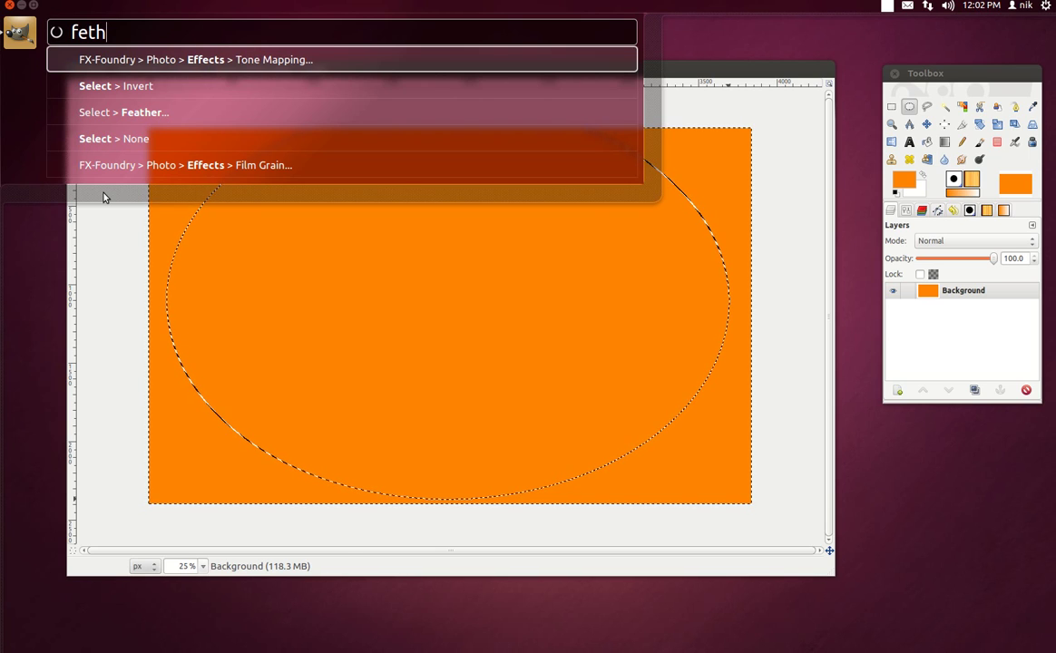
pyautogui.press('Down')
pyautogui.press('Down')
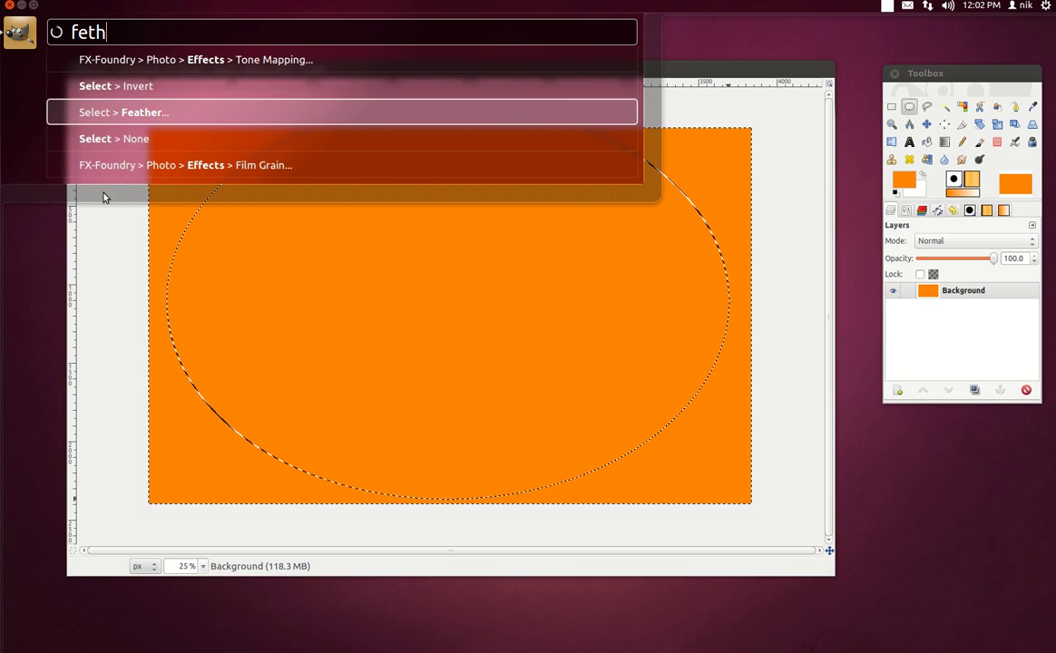
pyautogui.press('Down')
pyautogui.press('Down')
pyautogui.press('Up')
pyautogui.press('Up')
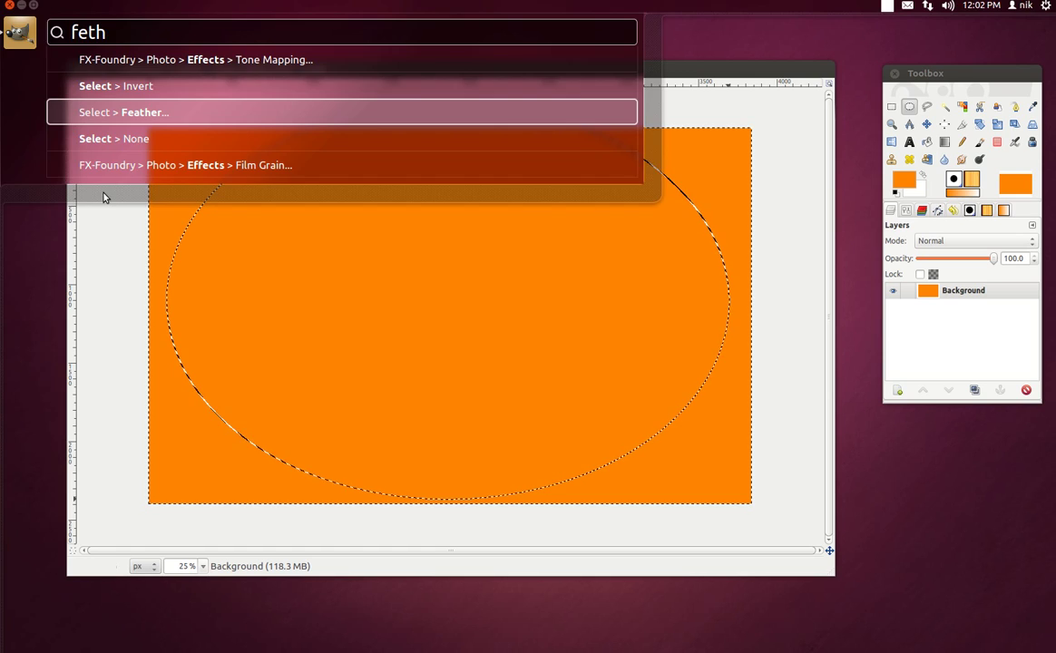
pyautogui.press('Return')
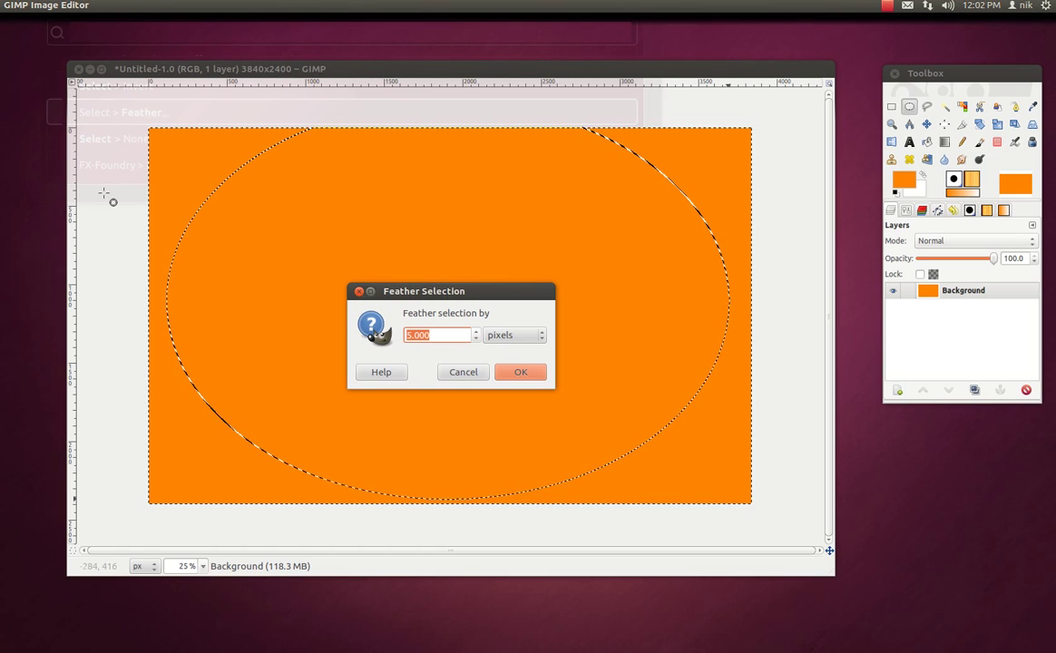
pyautogui.scroll(5, 478, 335)
pyautogui.click(479, 333)
pyautogui.moveTo(478, 336); pyautogui.dragTo(478, 336)
pyautogui.click(522, 374)
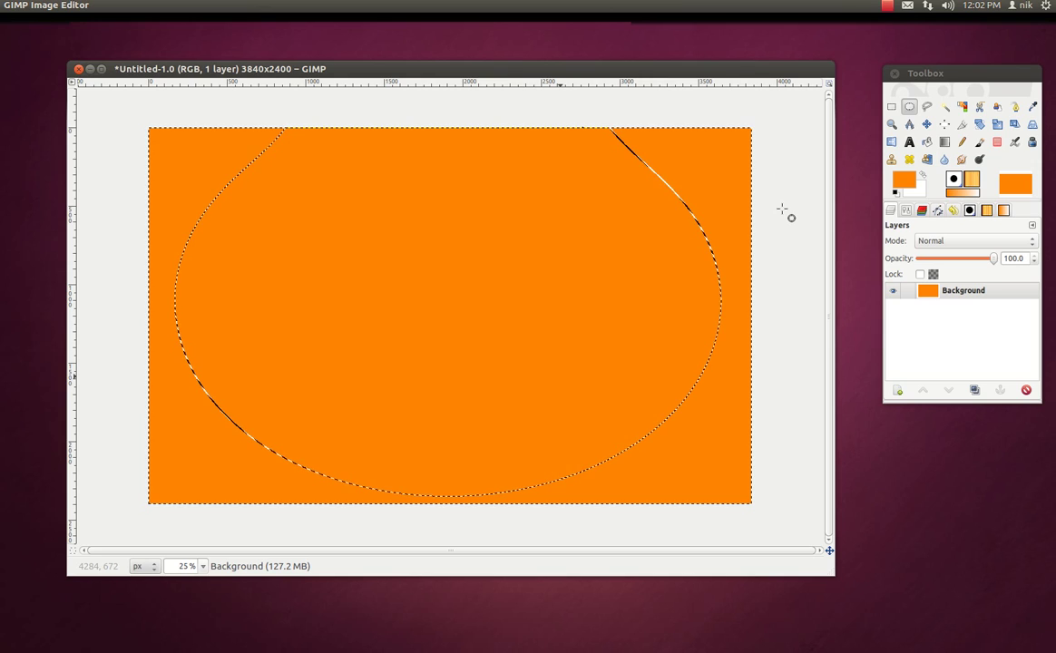
# - Add a transparent-filled layer called New Layer above the orange Background
pyautogui.press('alt')
pyautogui.write('new')
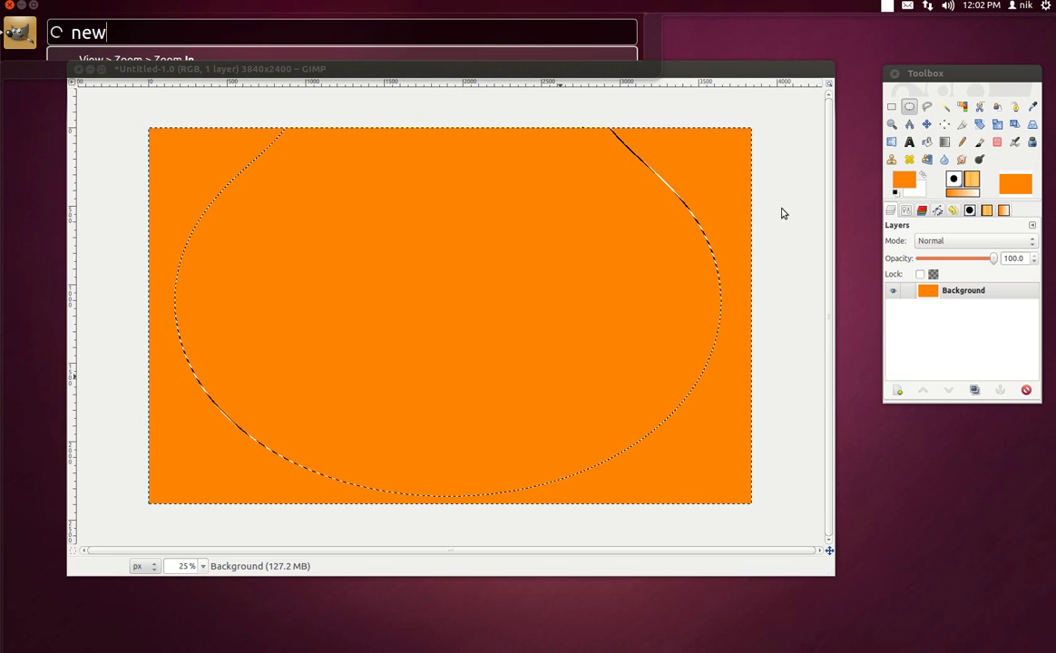
pyautogui.write(' la')
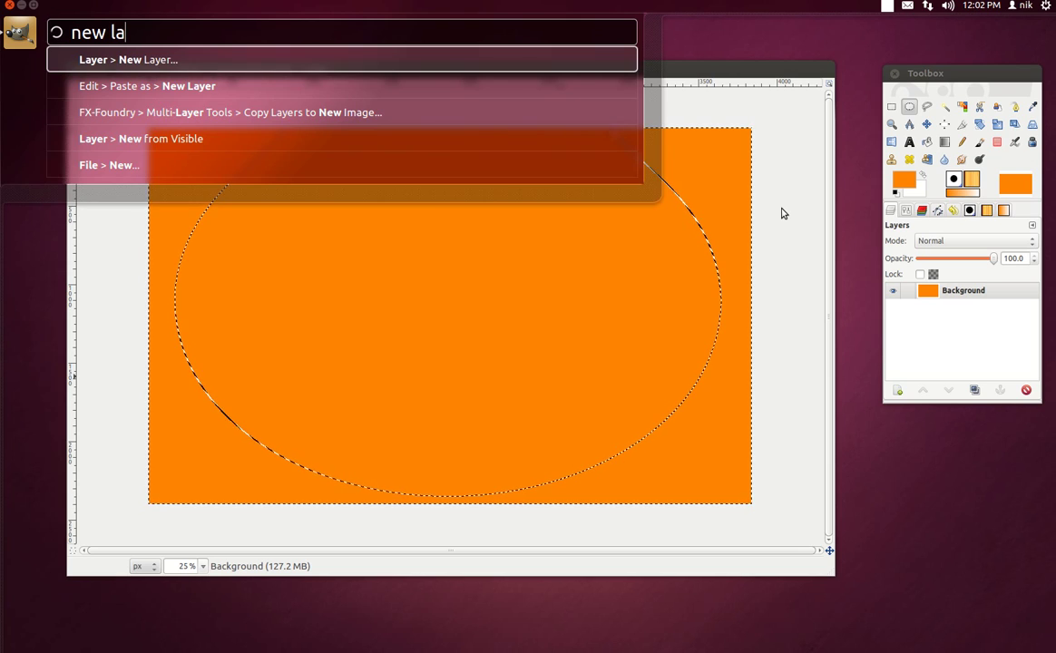
pyautogui.press('Down')
pyautogui.press('Up')
pyautogui.press('Down')
pyautogui.press('Down')
pyautogui.press('Down')
pyautogui.press('Up')
pyautogui.press('Up')
pyautogui.press('Up')
pyautogui.press('Return')
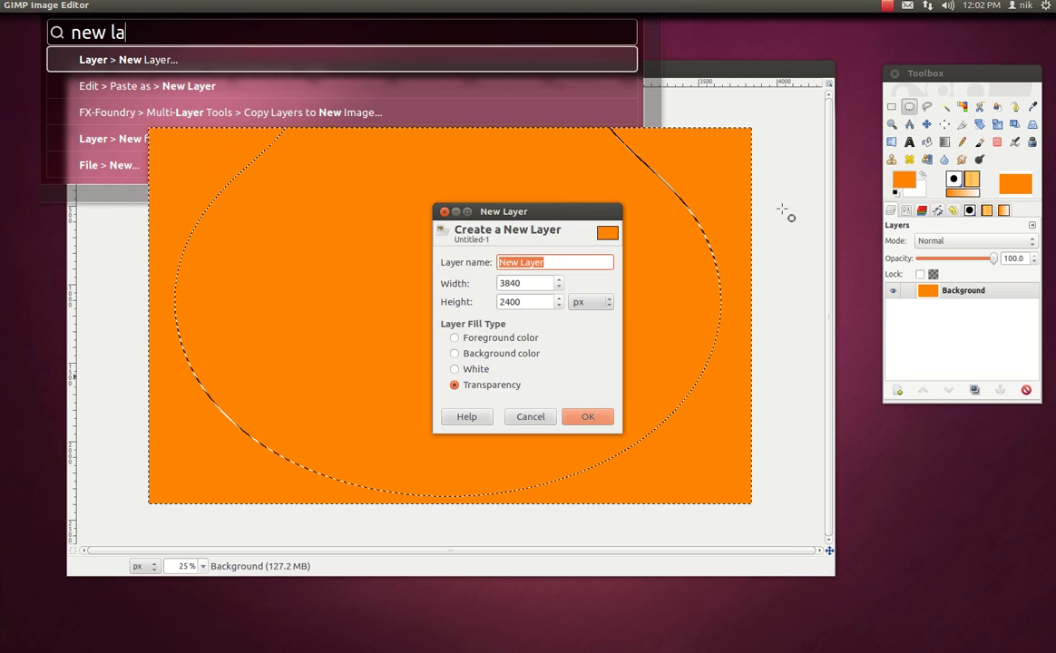
pyautogui.press('Return')
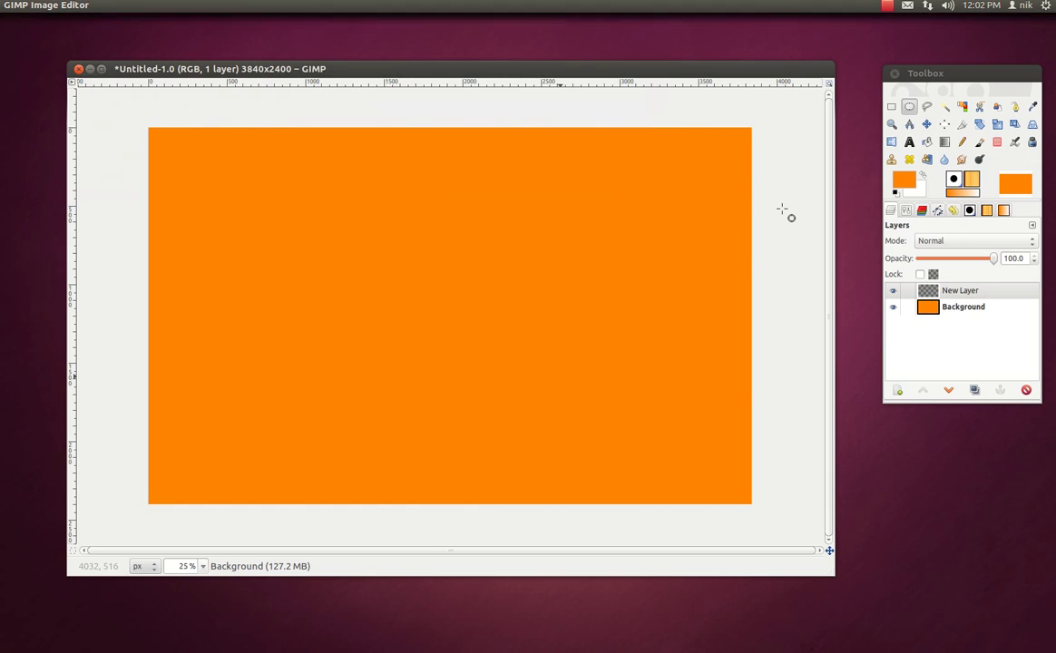
# - Set the foreground to magenta from colour history and fill the feathered selection with it
pyautogui.click(904, 179)
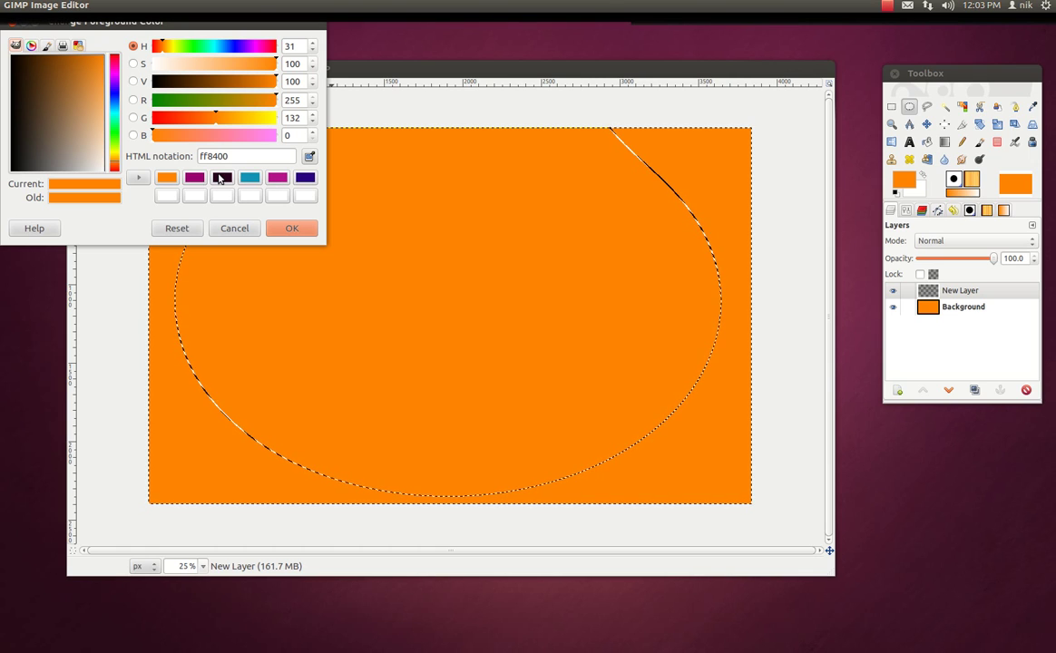
pyautogui.click(221, 179)
pyautogui.click(194, 178)
pyautogui.click(291, 228)
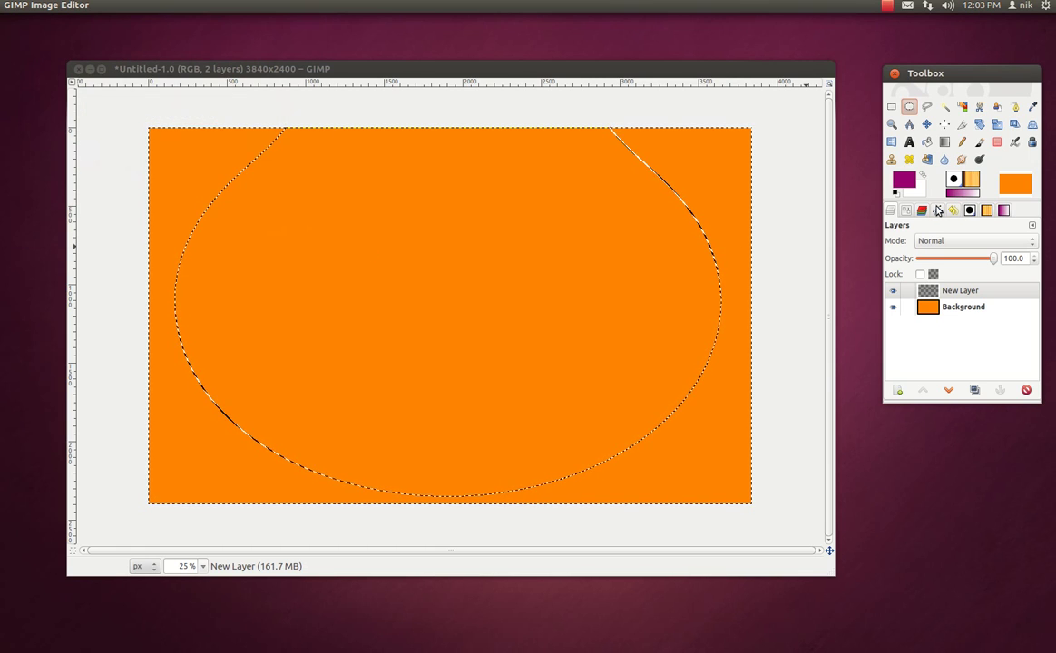
pyautogui.moveTo(906, 181); pyautogui.dragTo(754, 300)
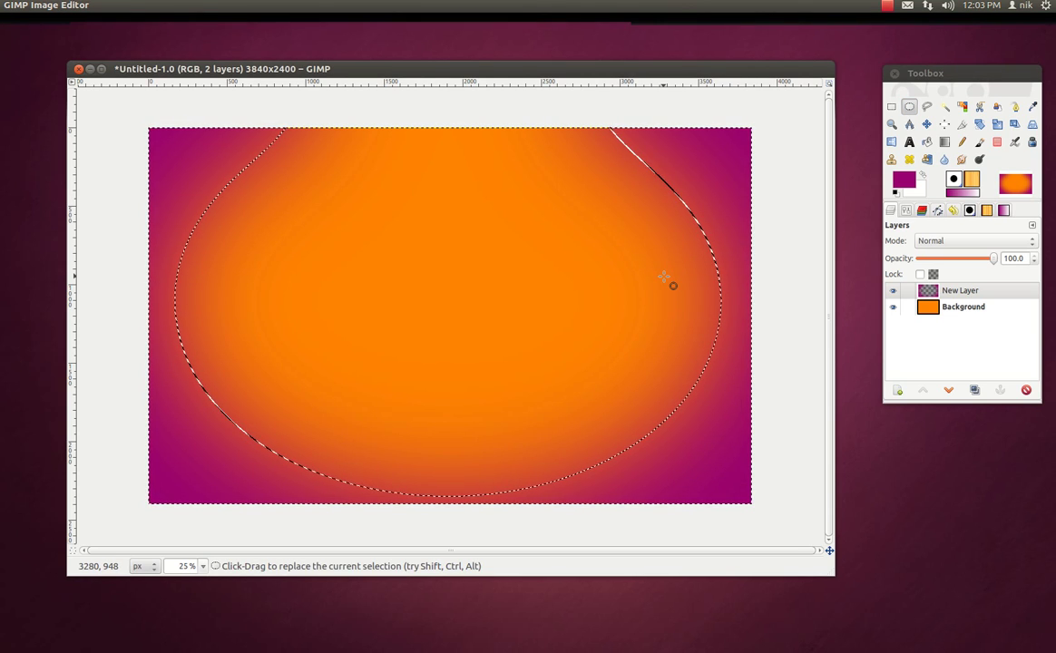
# - Remove the selection with Select > None from the HUD
pyautogui.press('alt')
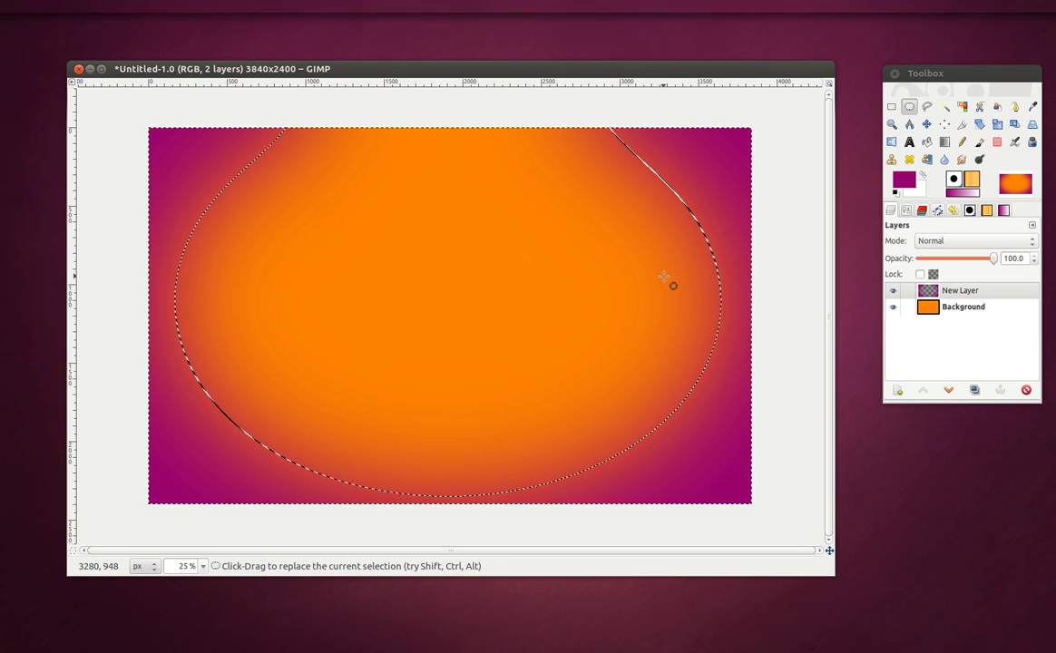
pyautogui.write('remove')
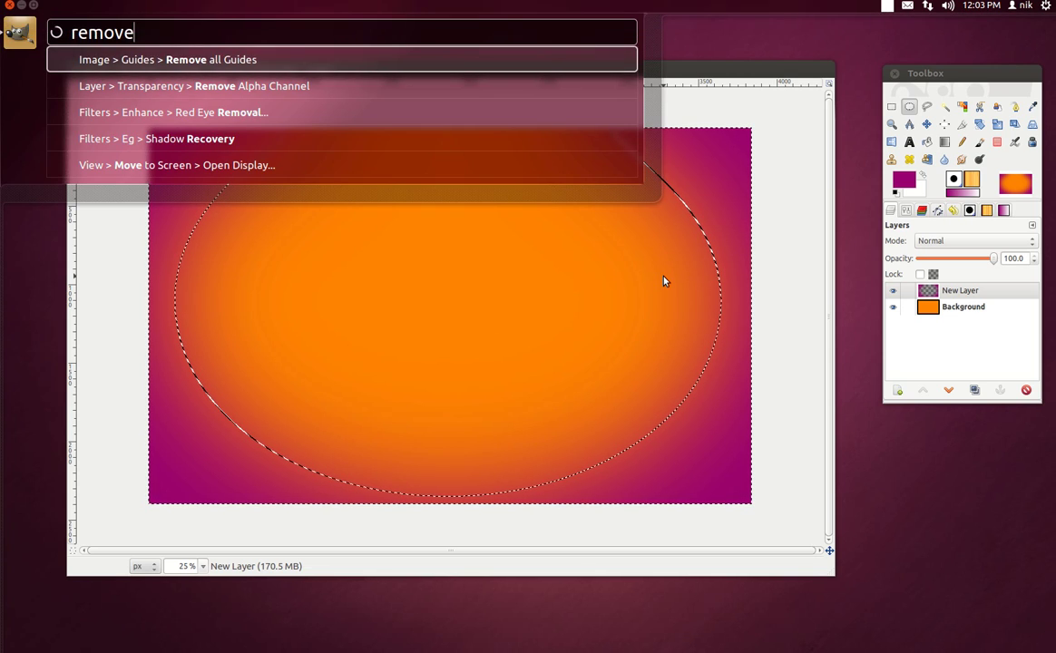
pyautogui.press('Down')
pyautogui.press('Down')
pyautogui.press('Down')
pyautogui.press('Down')
pyautogui.press('Up')
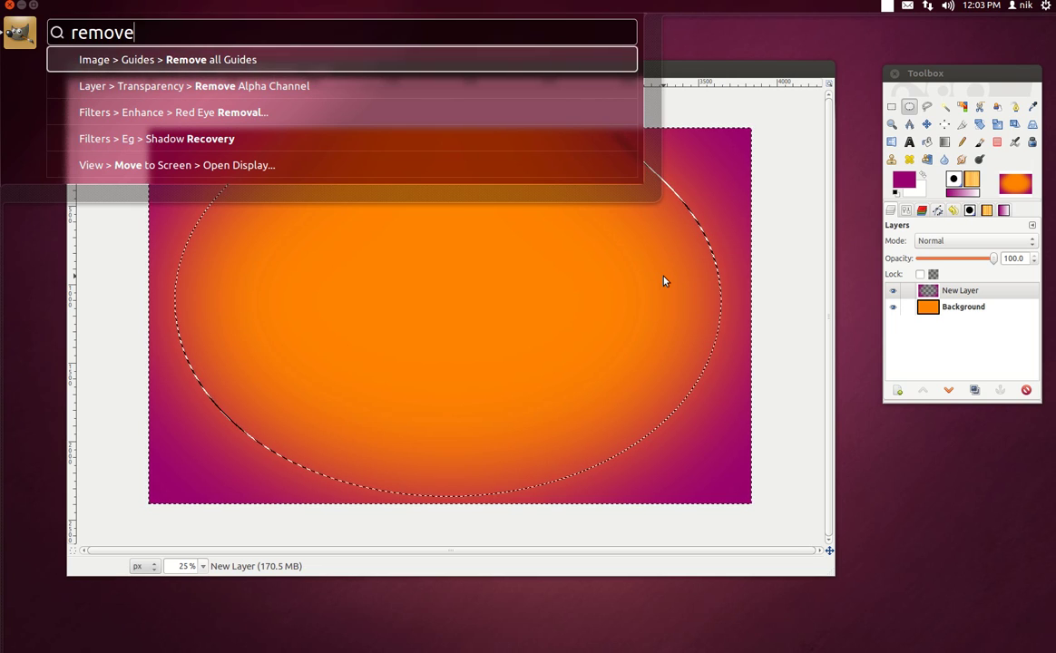
pyautogui.press('Down')
pyautogui.press('Down')
pyautogui.press('Down')
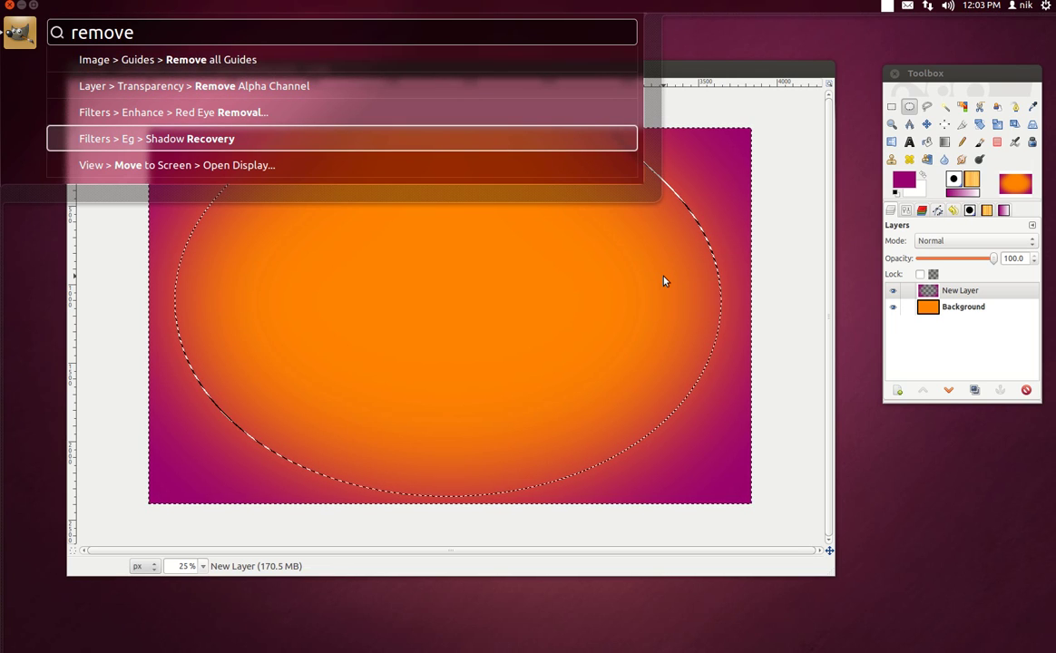
pyautogui.press('BackSpace')
pyautogui.press('Return')
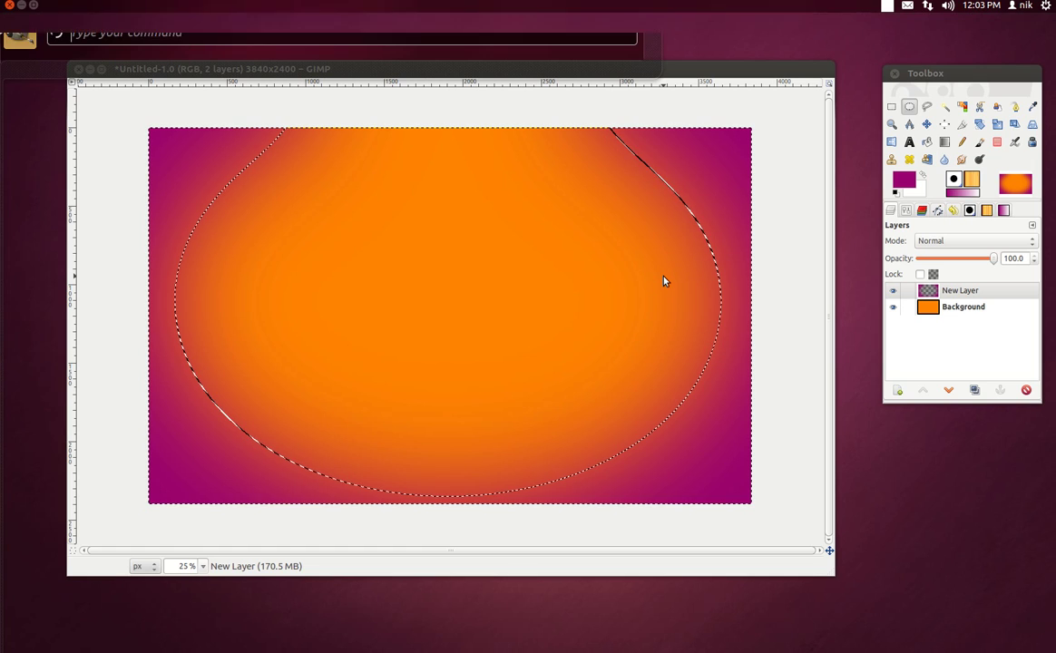
pyautogui.write('one')
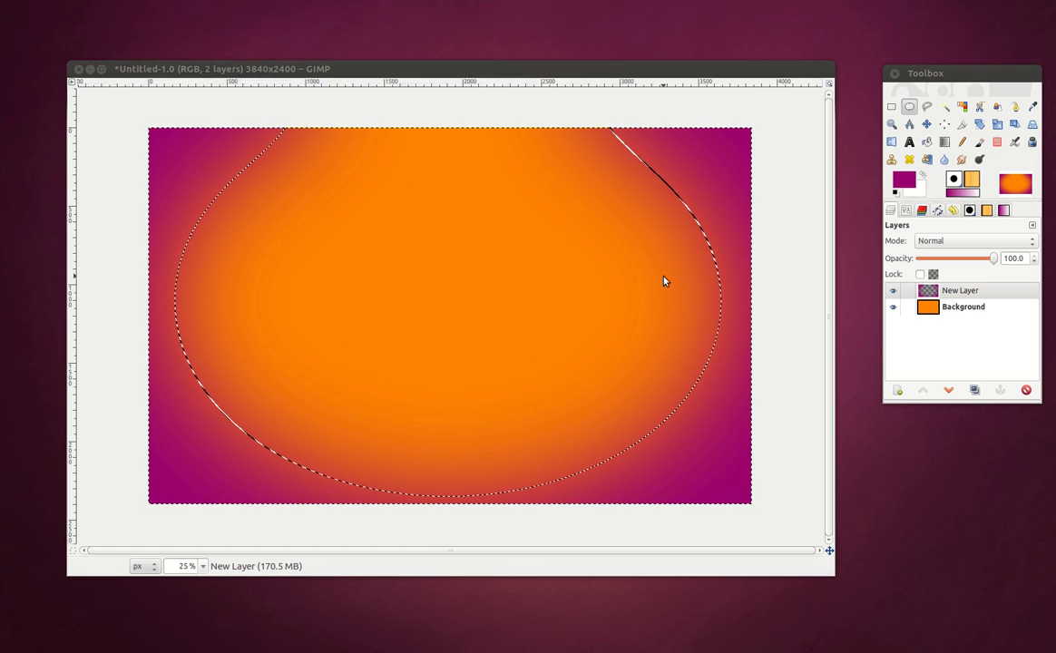
pyautogui.press('BackSpace')
pyautogui.press('Escape')
pyautogui.press('alt')
pyautogui.write('none')
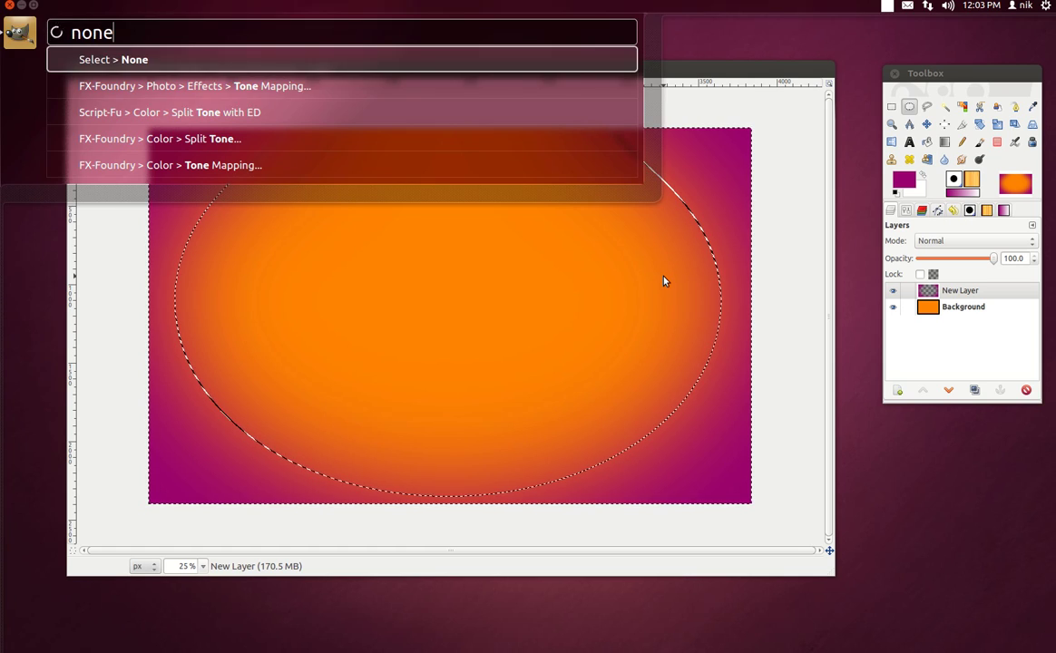
pyautogui.press('Return')
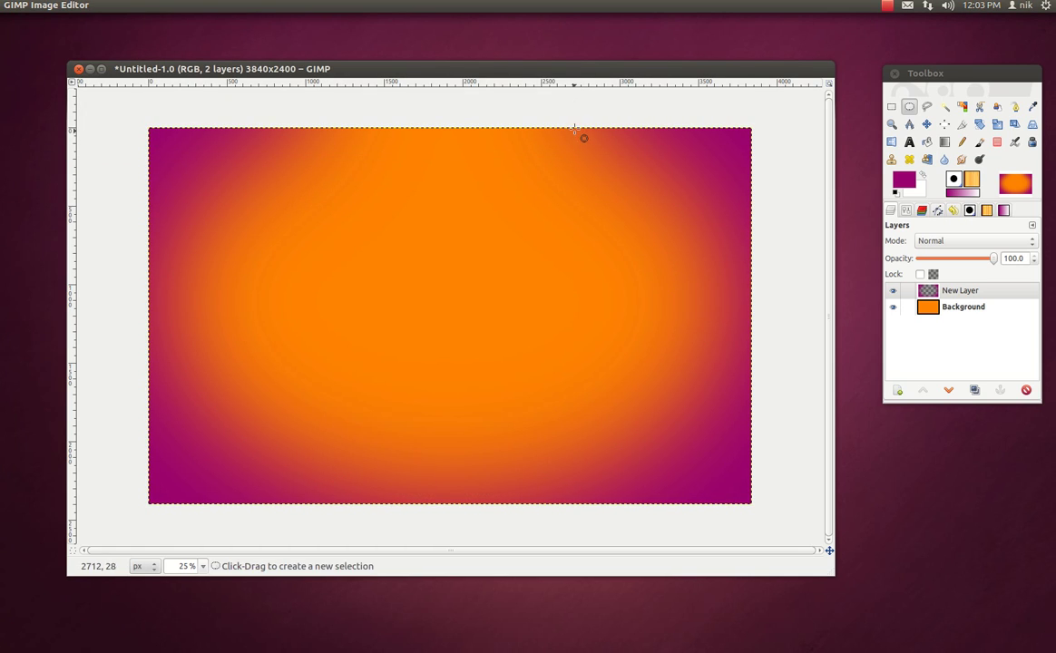
# - Move the image window up and left, and search the HUD for 'new l'
pyautogui.moveTo(572, 69); pyautogui.dragTo(511, 61)
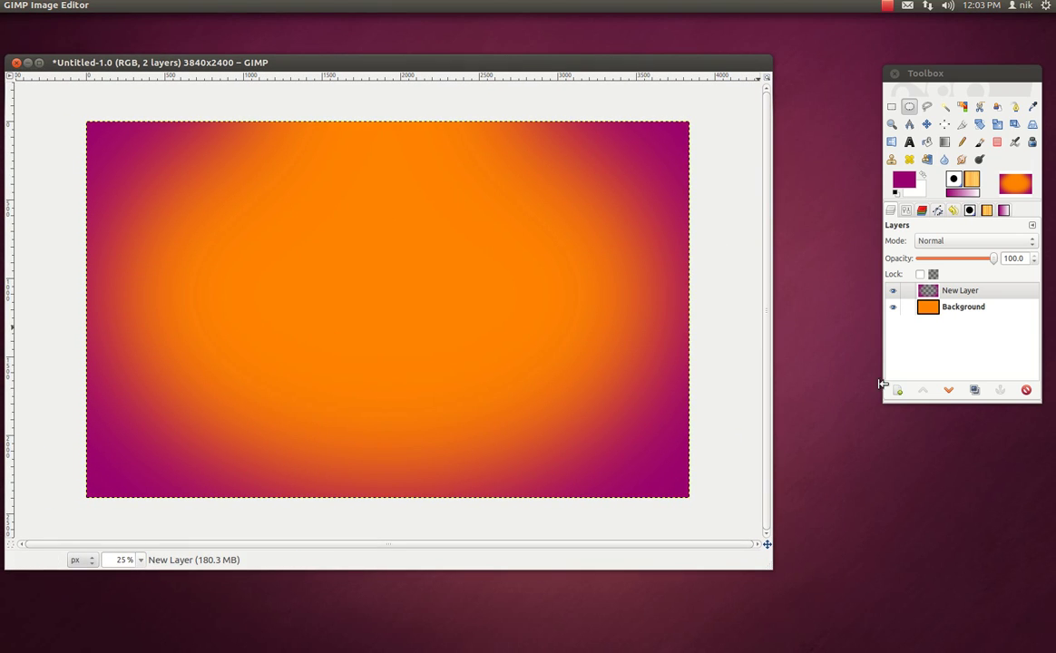
pyautogui.press('alt')
pyautogui.write('new l')
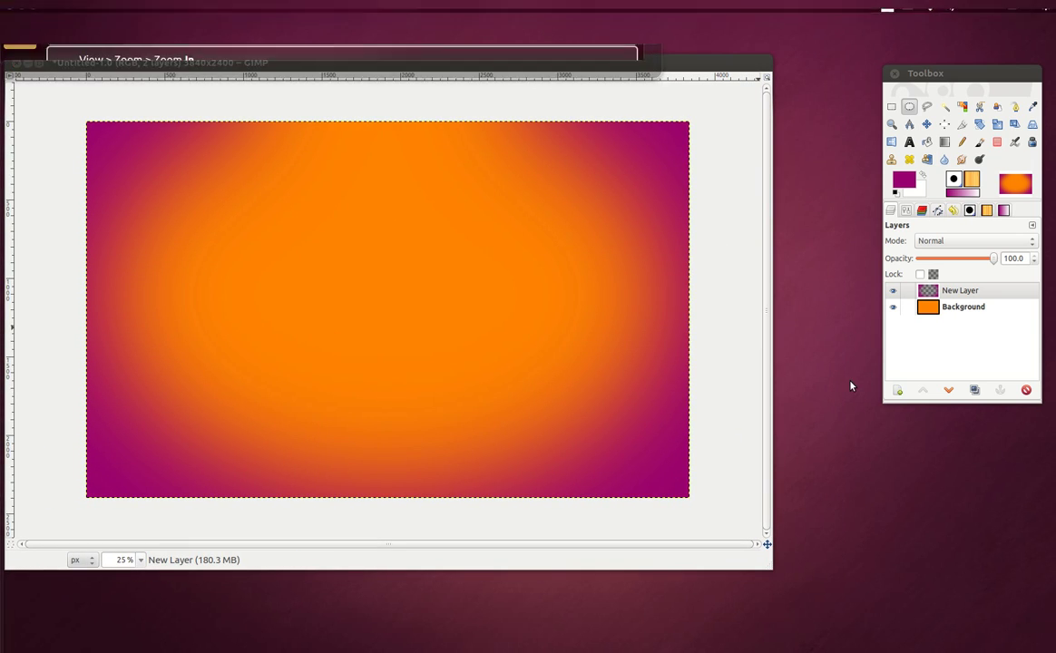
# - Add another transparent layer, New Layer#1, at the top of the stack
pyautogui.press('Down')
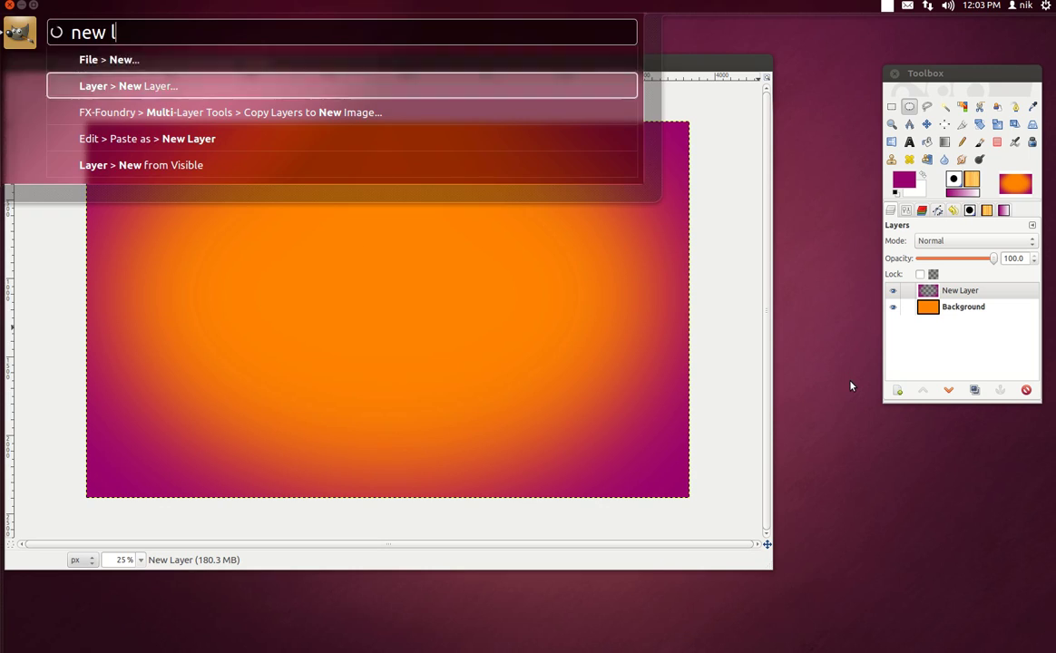
pyautogui.press('Return')
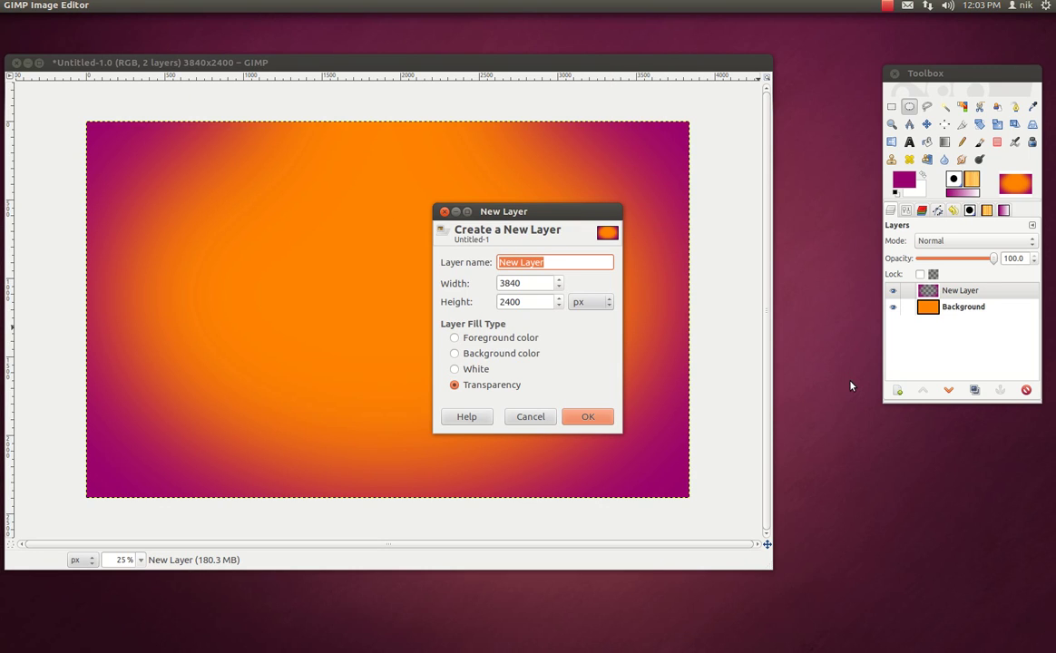
pyautogui.press('Return')
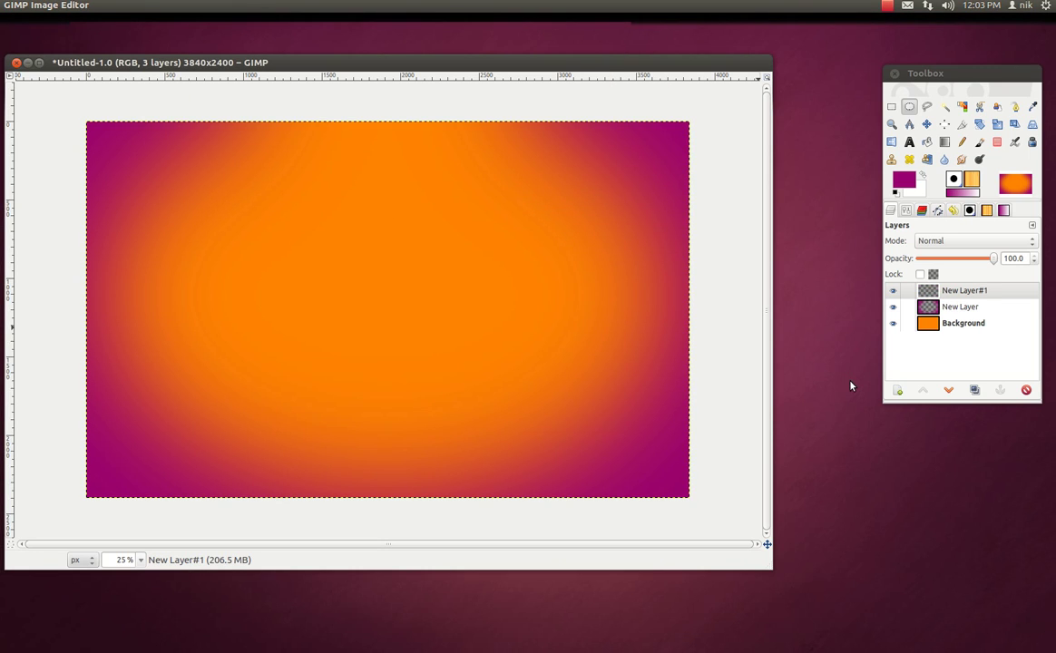
# - Open the Filters > Render > Clouds > Plasma dialog, showing turbulence 1.0
pyautogui.press('alt')
pyautogui.write('c')
pyautogui.press('BackSpace')
pyautogui.write('pla')
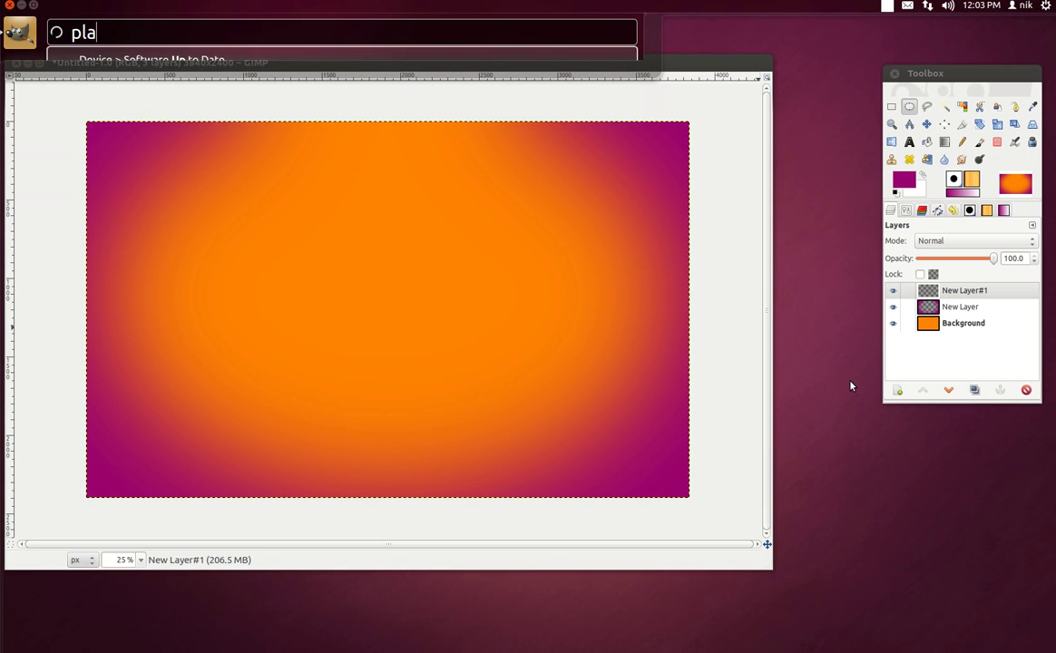
pyautogui.write('m')
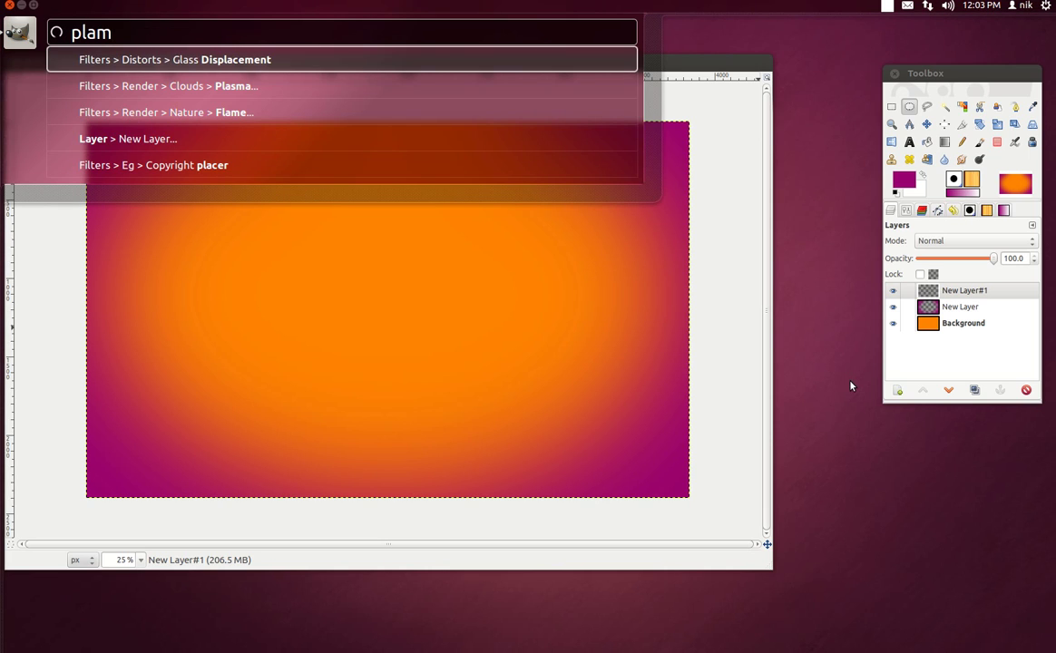
pyautogui.press('Down')
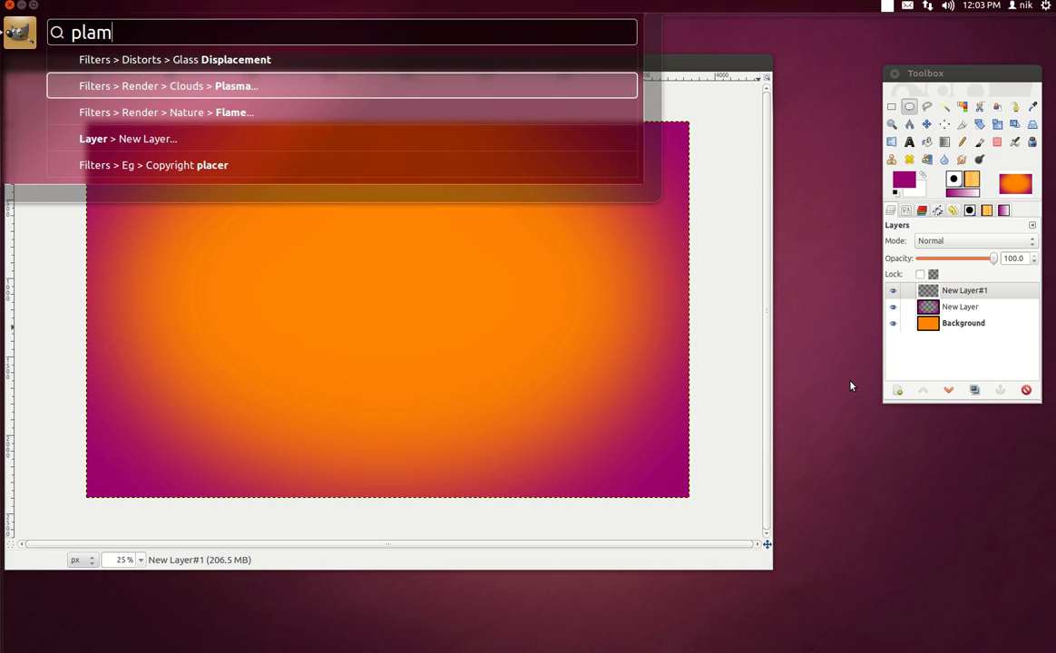
pyautogui.press('Return')
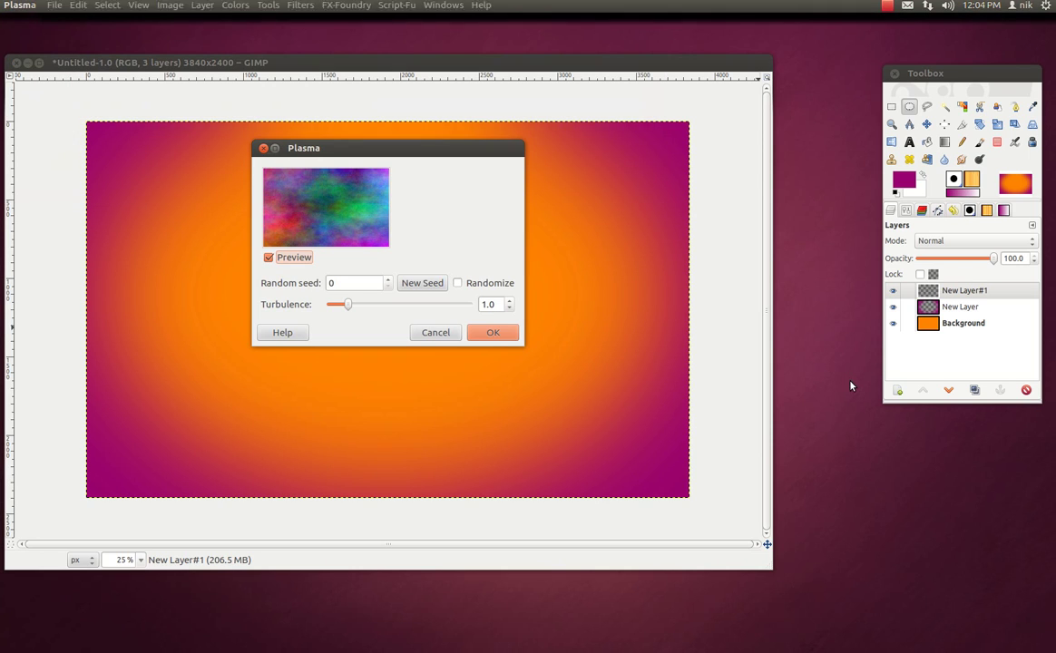
# - Render Plasma with the default seed and turbulence 1.0 across New Layer#1
pyautogui.press('Return')
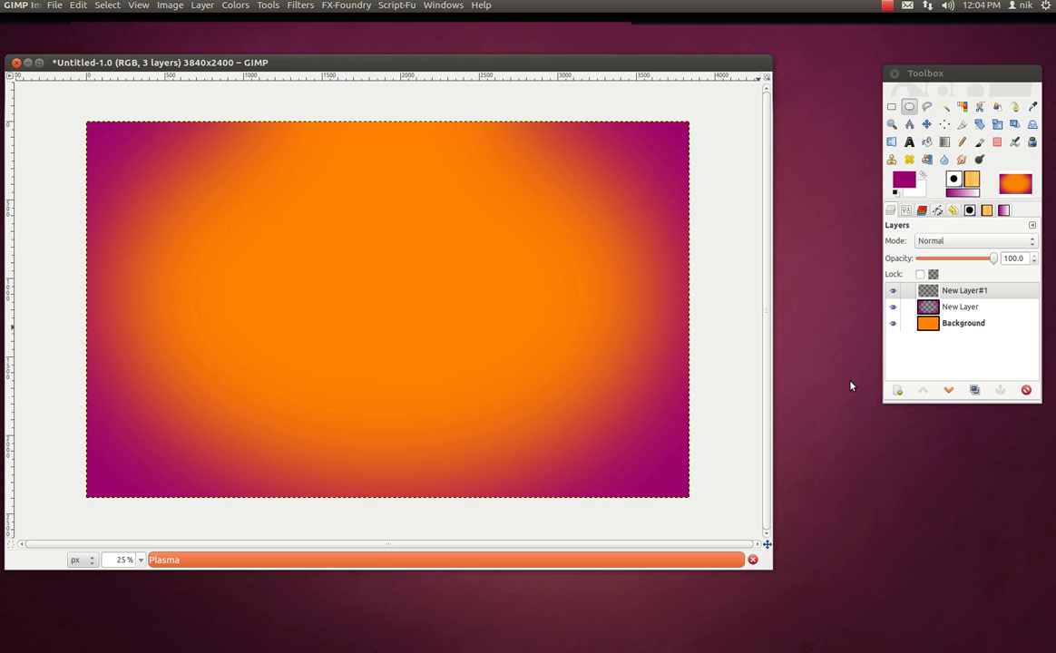
pyautogui.click(203, 7)
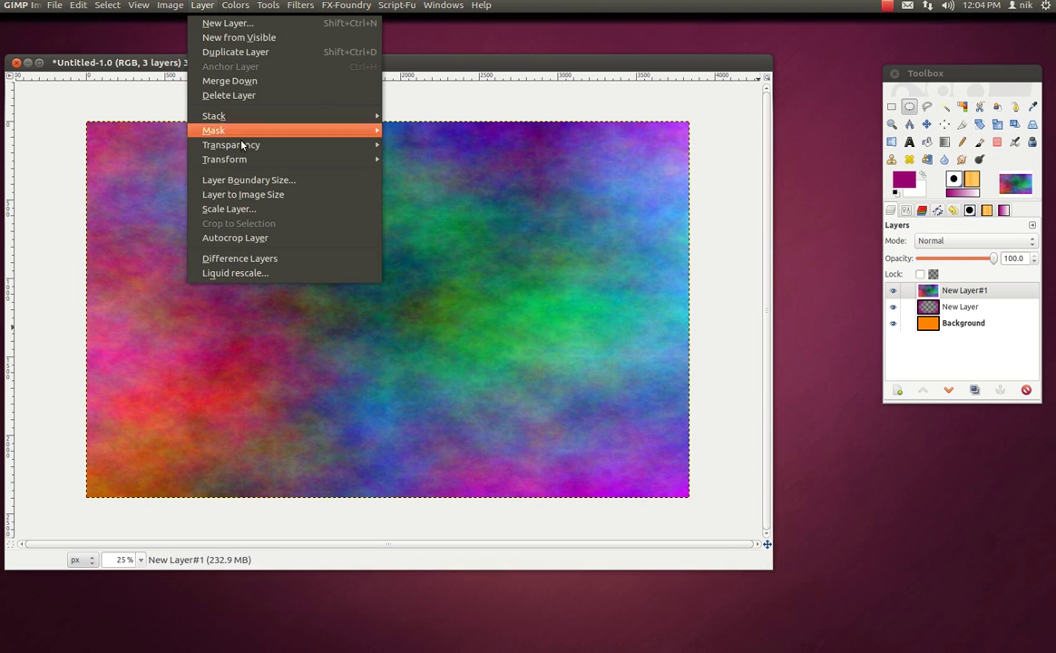
# - Rotate the whole image 90° clockwise into 2400×3840 portrait
pyautogui.moveTo(272, 159)
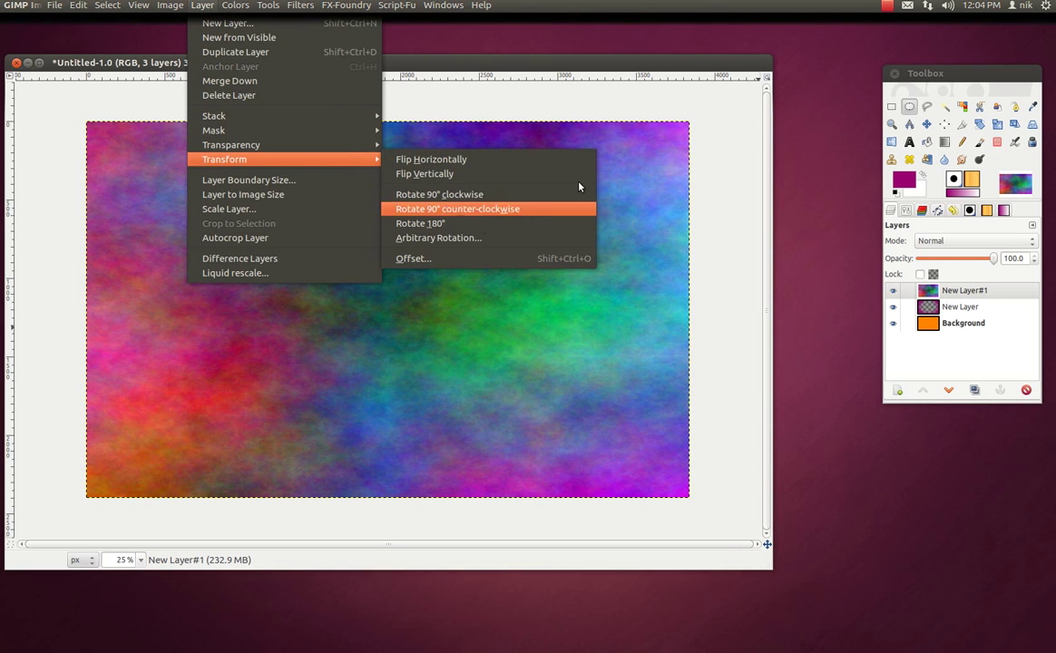
pyautogui.click(579, 280)
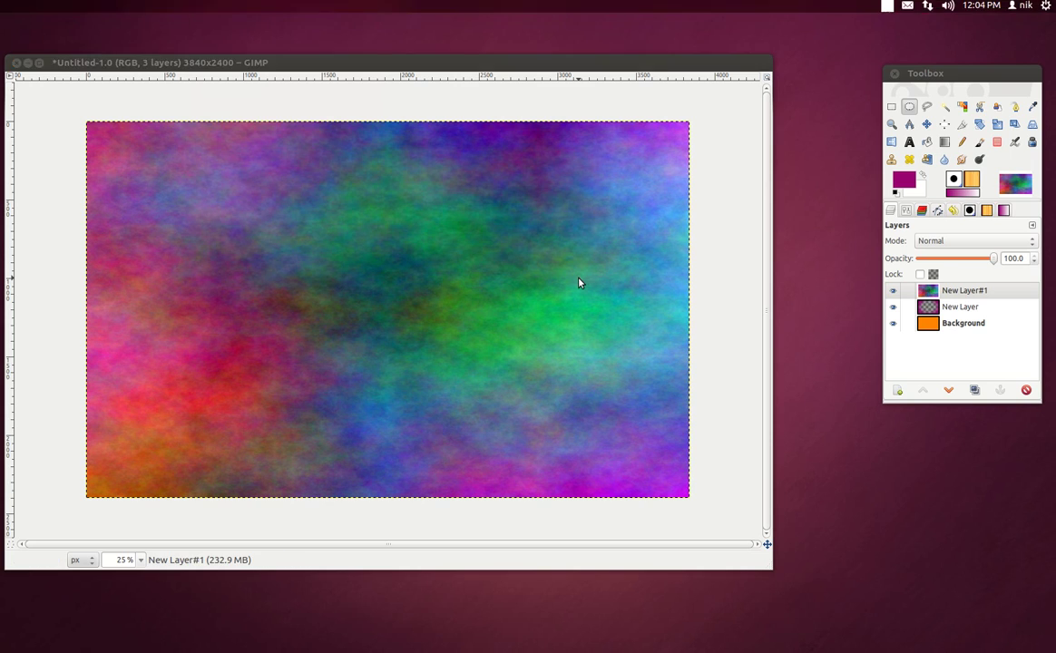
pyautogui.press('alt')
pyautogui.write('rot')
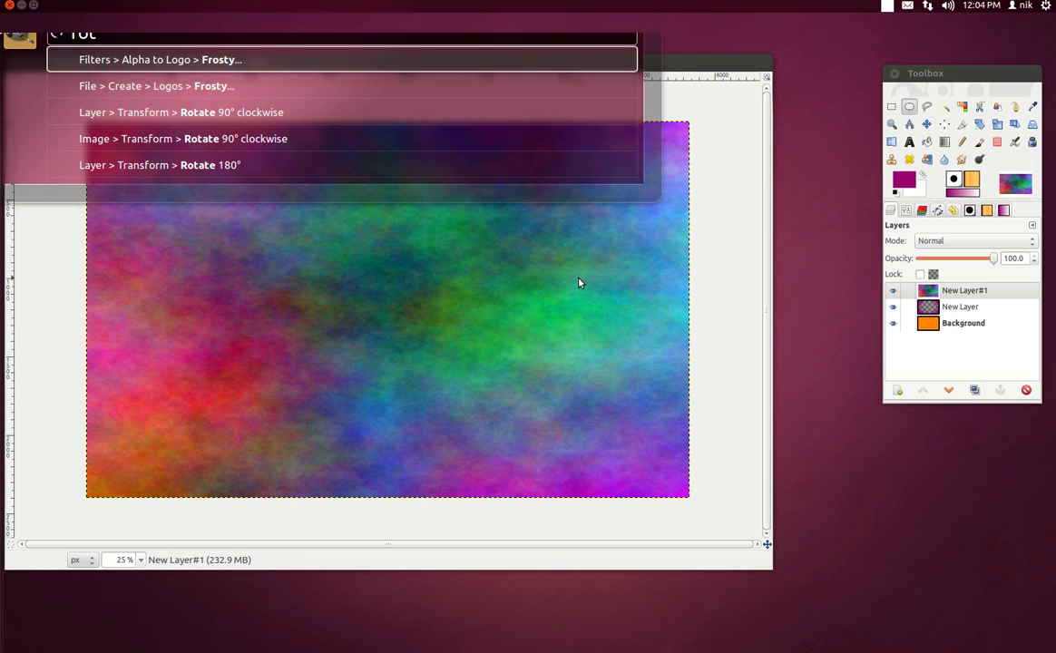
pyautogui.press('Down')
pyautogui.press('Down')
pyautogui.press('Down')
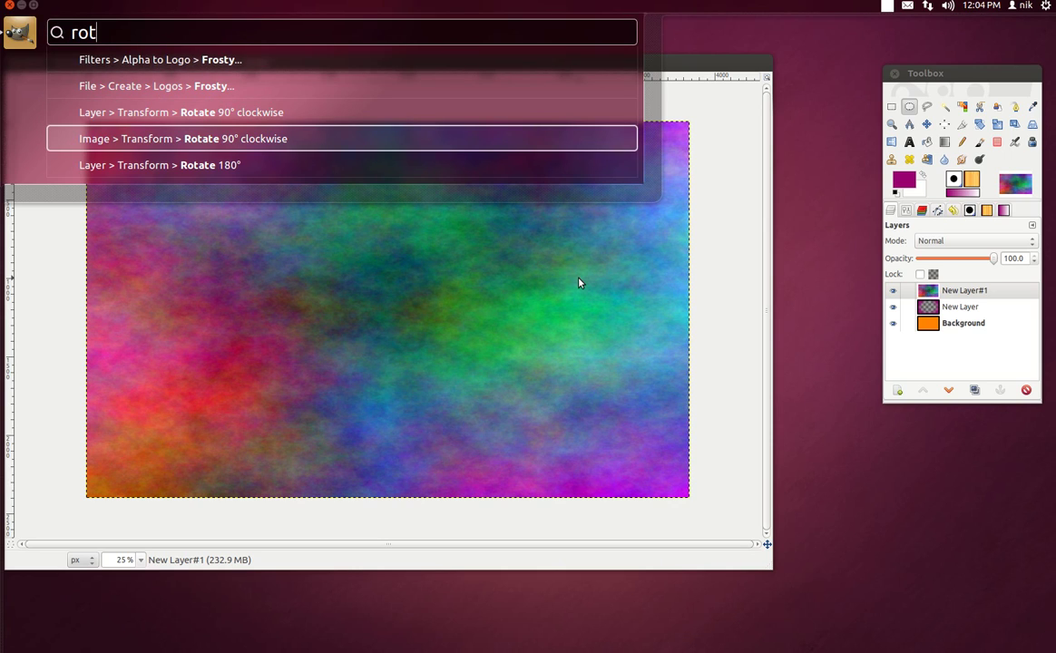
pyautogui.press('Return')
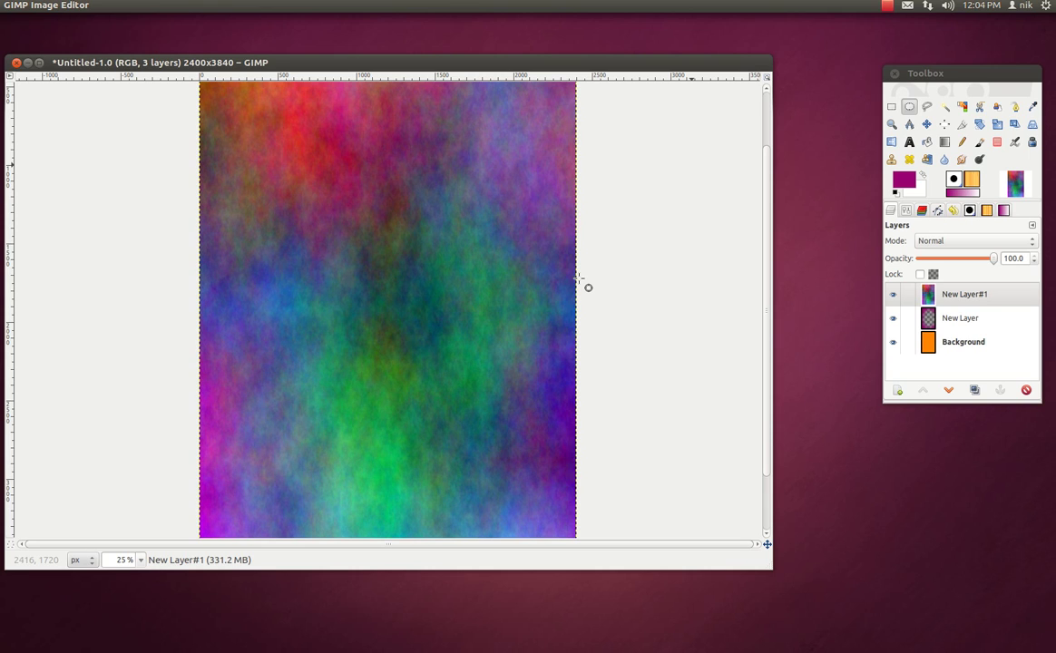
# - Undo the rotation back to 3840×2400 landscape, then search for 'blure' commands
pyautogui.press('alt')
pyautogui.write('undo')
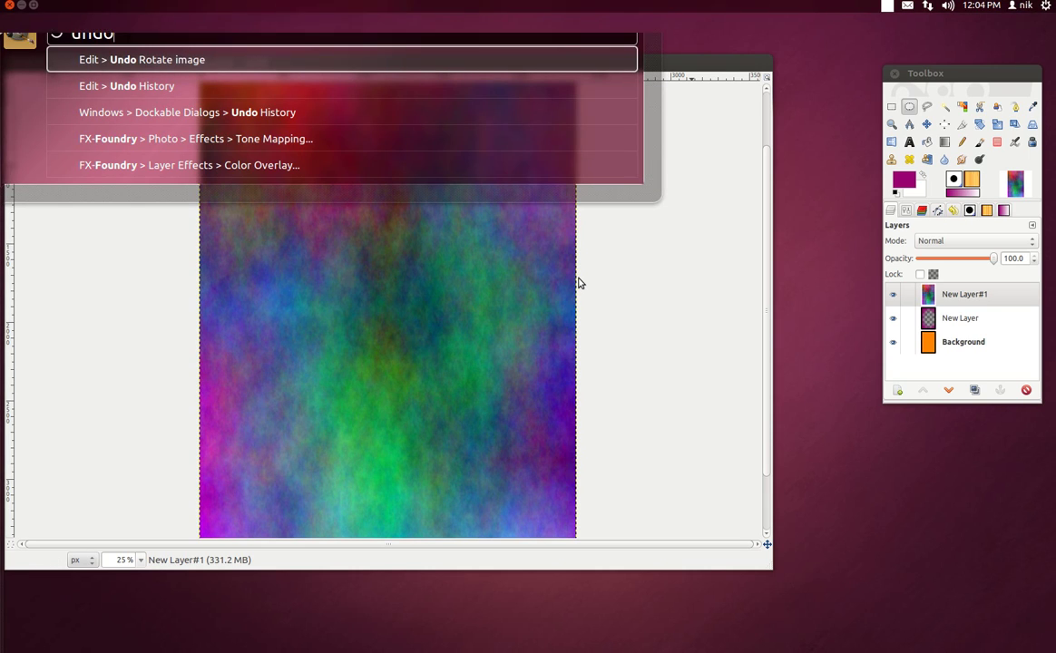
pyautogui.press('Return')
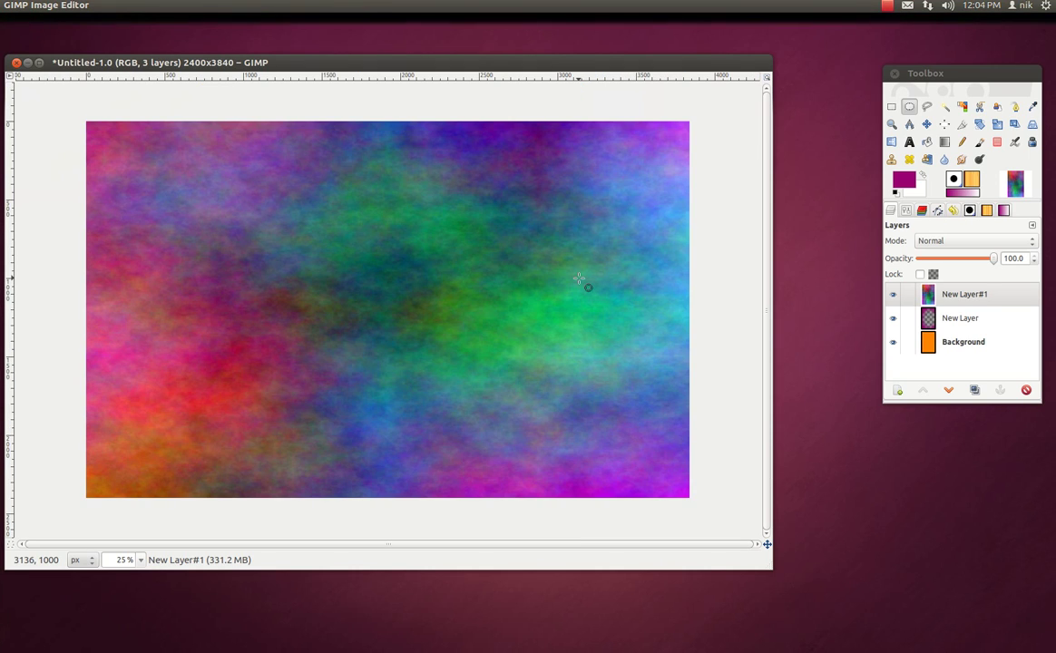
pyautogui.press('alt')
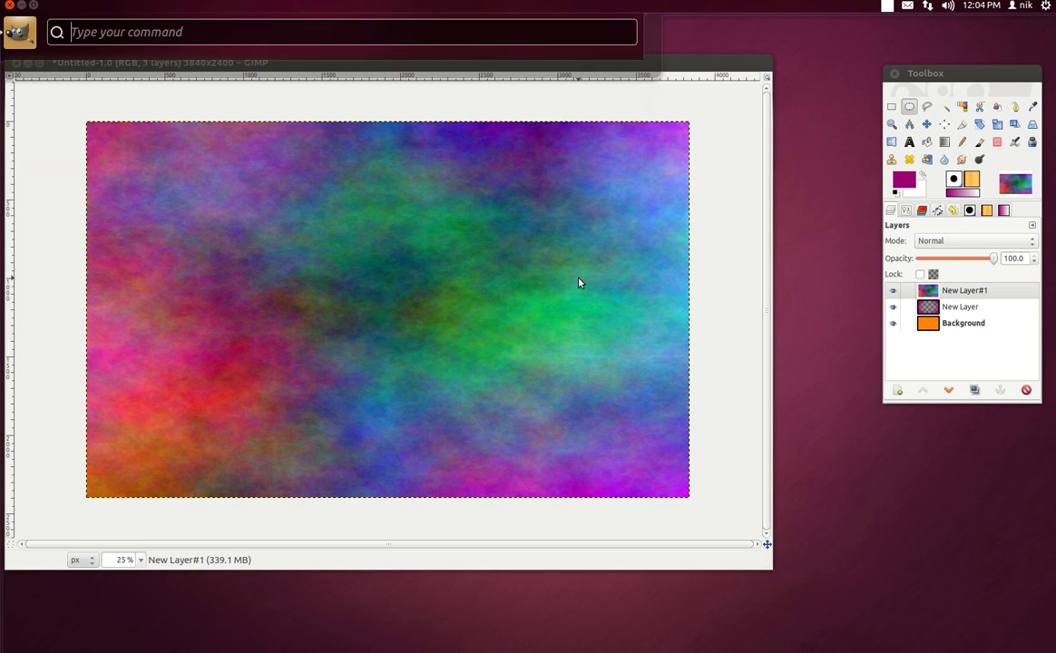
pyautogui.write('blure')
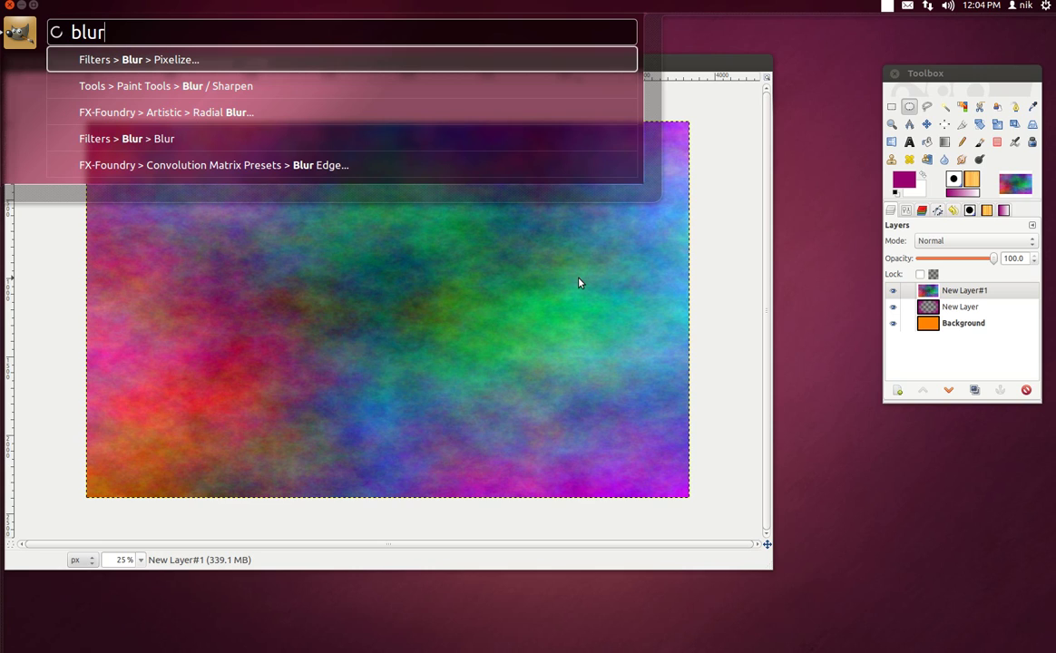
# - Apply a 97 px Gaussian Blur to the plasma on New Layer#1
pyautogui.press('Down')
pyautogui.press('Down')
pyautogui.press('Down')
pyautogui.press('Down')
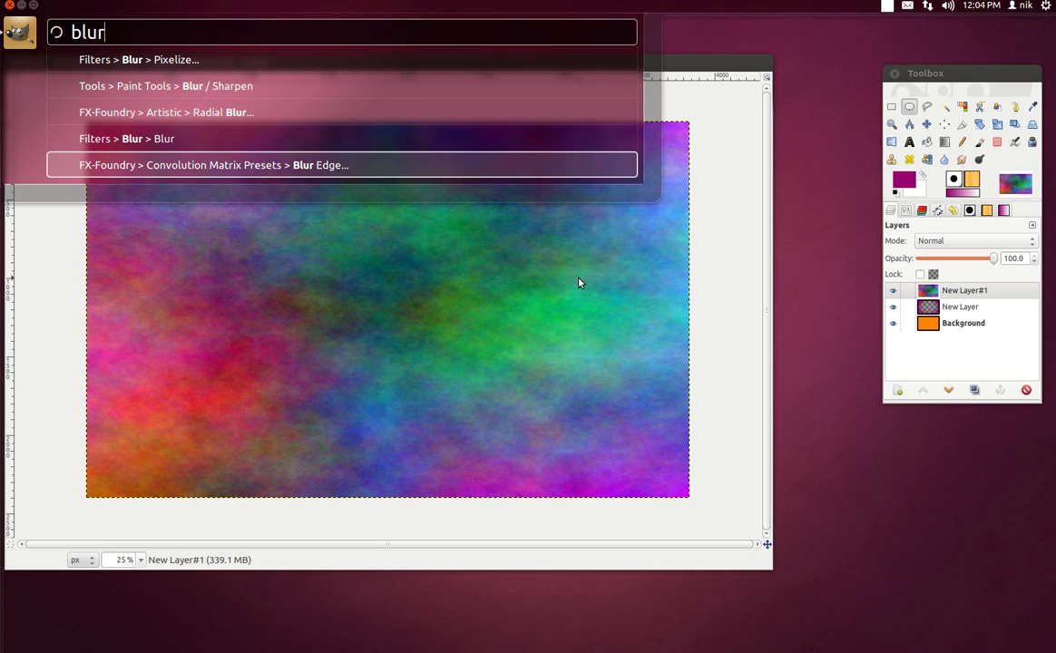
pyautogui.press('Up')
pyautogui.press('Up')
pyautogui.press('Up')
pyautogui.write('g')
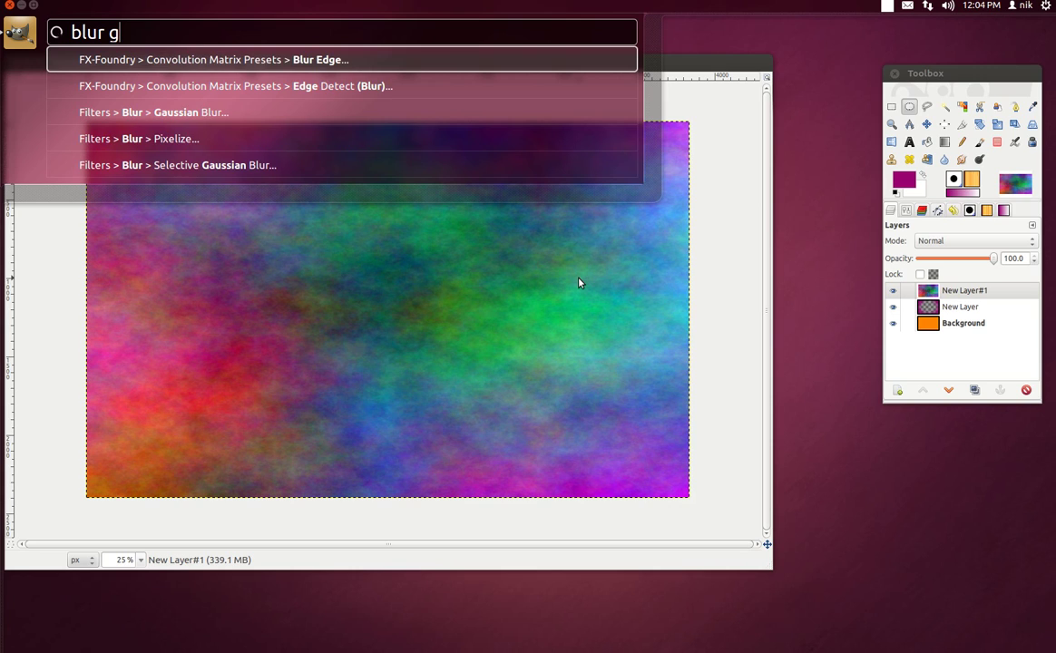
pyautogui.press('Down')
pyautogui.press('Down')
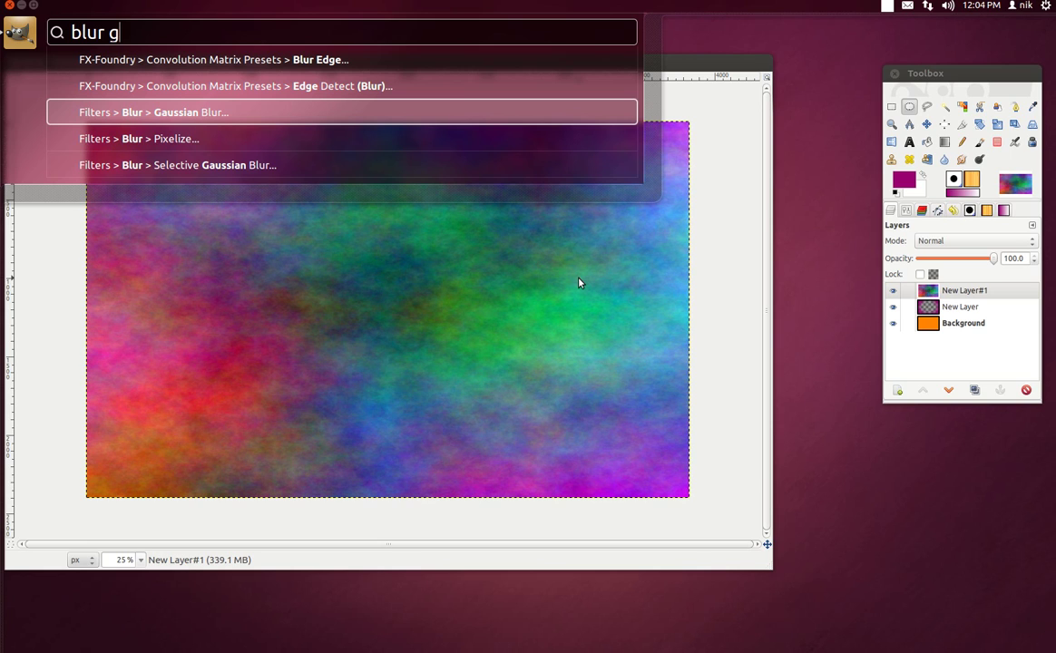
pyautogui.press('Return')
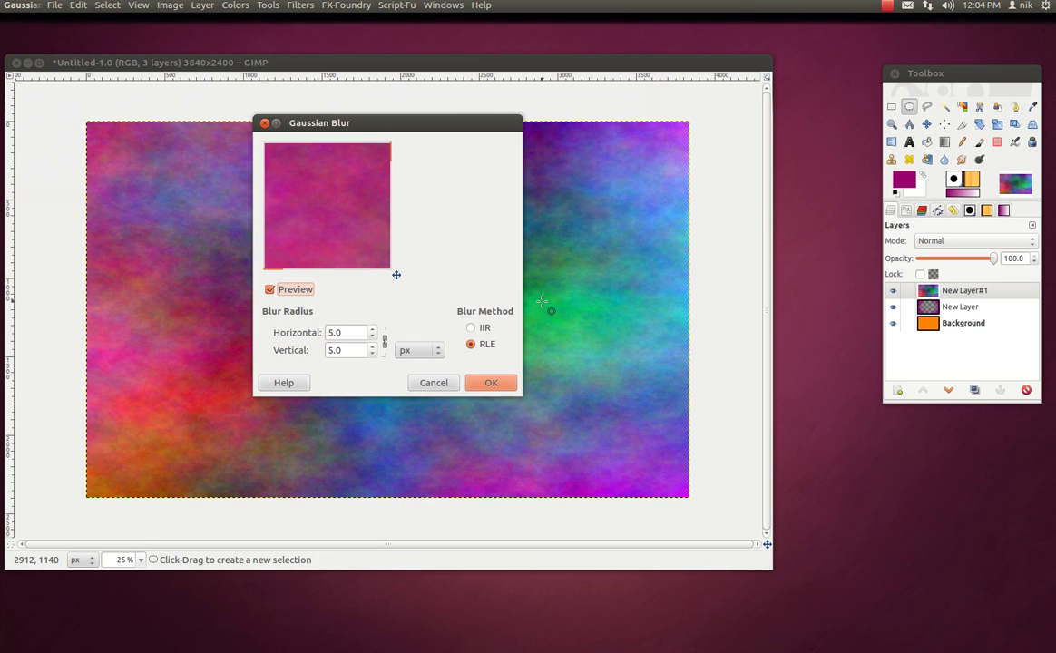
pyautogui.click(374, 330)
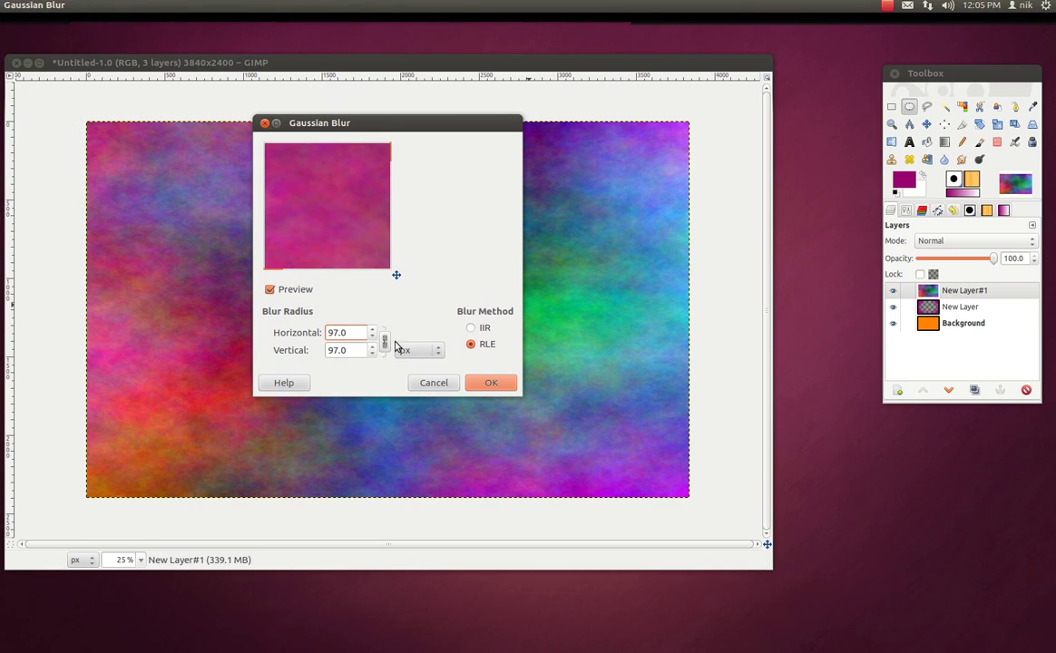
pyautogui.click(495, 382)
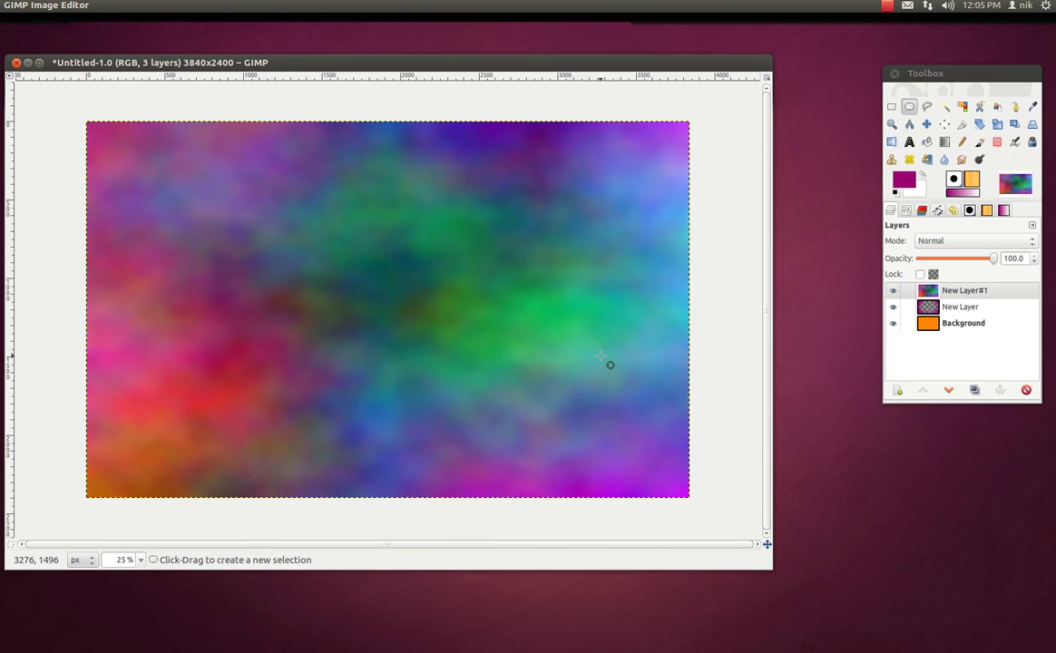
# - Open the Black and White conversion, then cancel it without changes
pyautogui.press('alt')
pyautogui.write('black in')
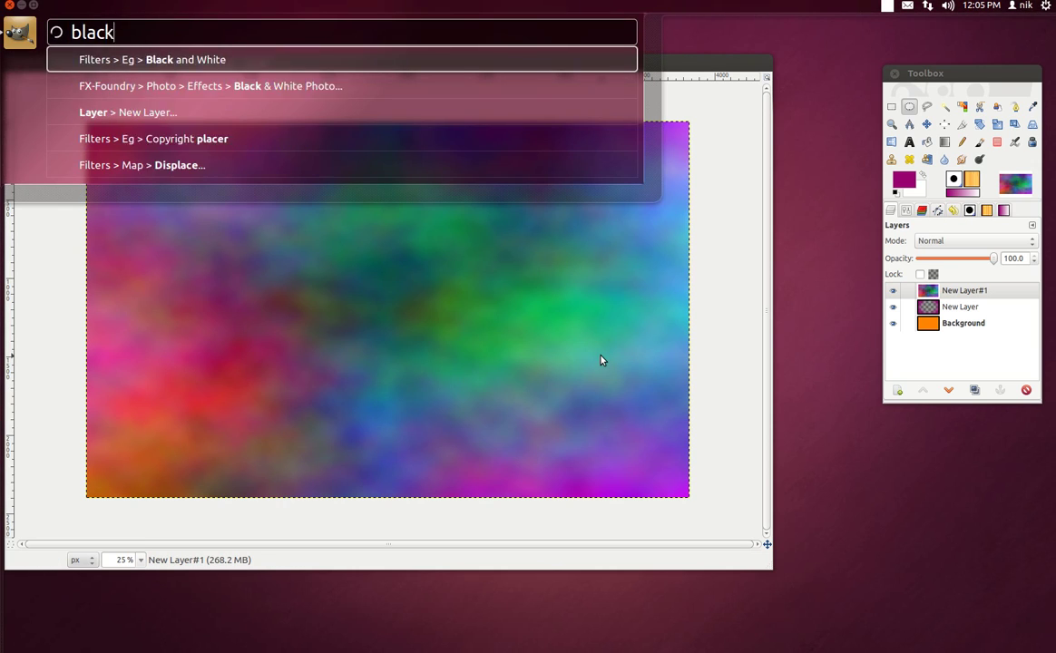
pyautogui.press('Down')
pyautogui.press('Up')
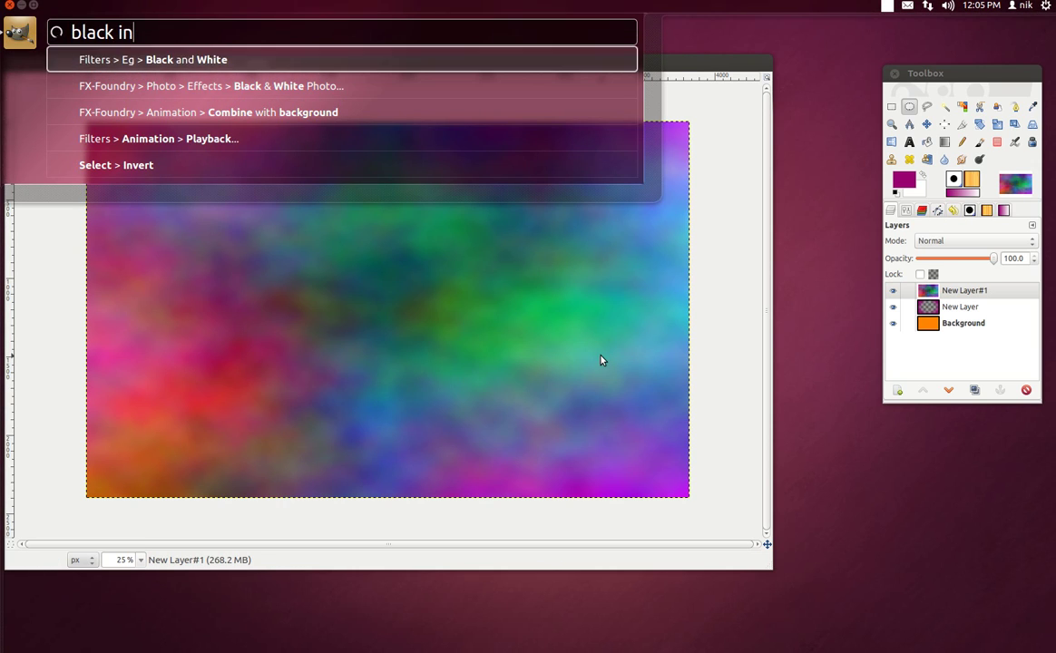
pyautogui.press('Return')
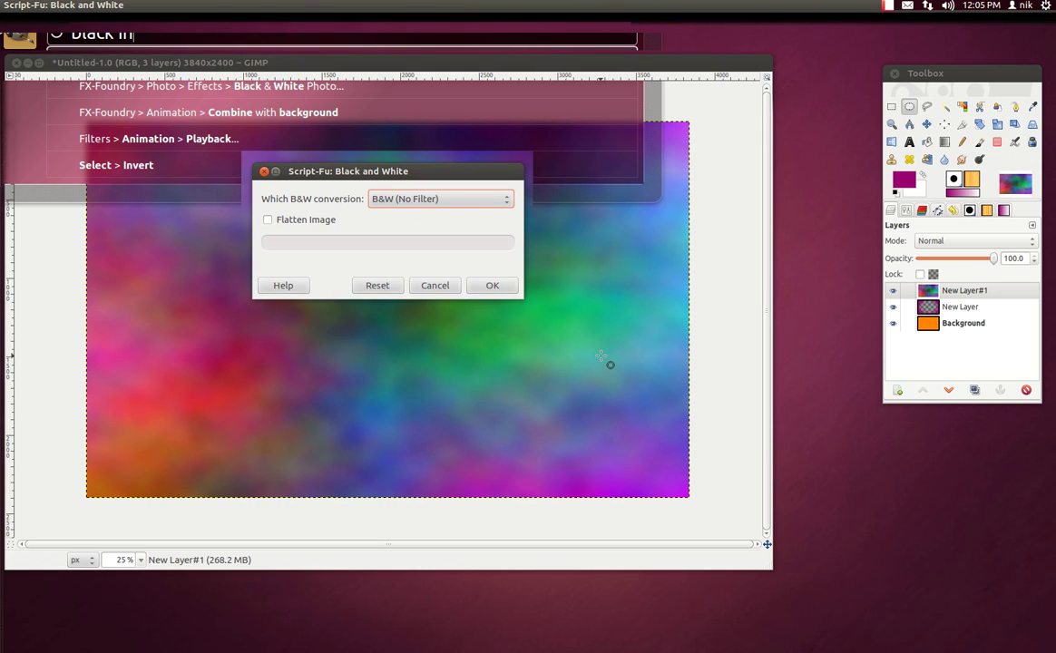
pyautogui.click(443, 284)
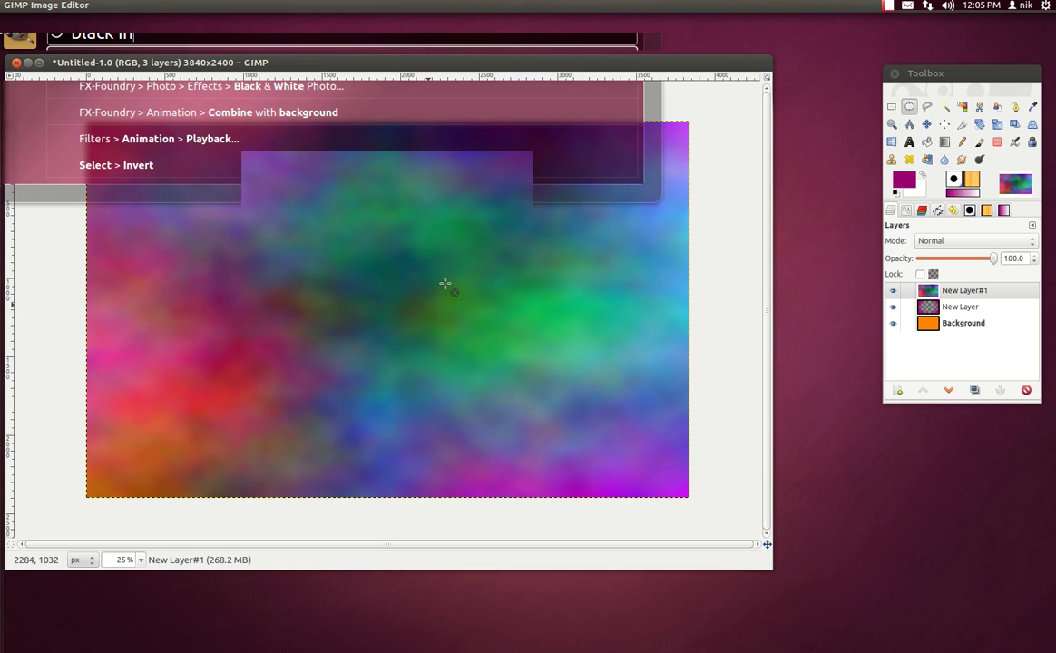
# - Find the Desaturate command in the command search and open its settings
pyautogui.press('alt')
pyautogui.write('des')
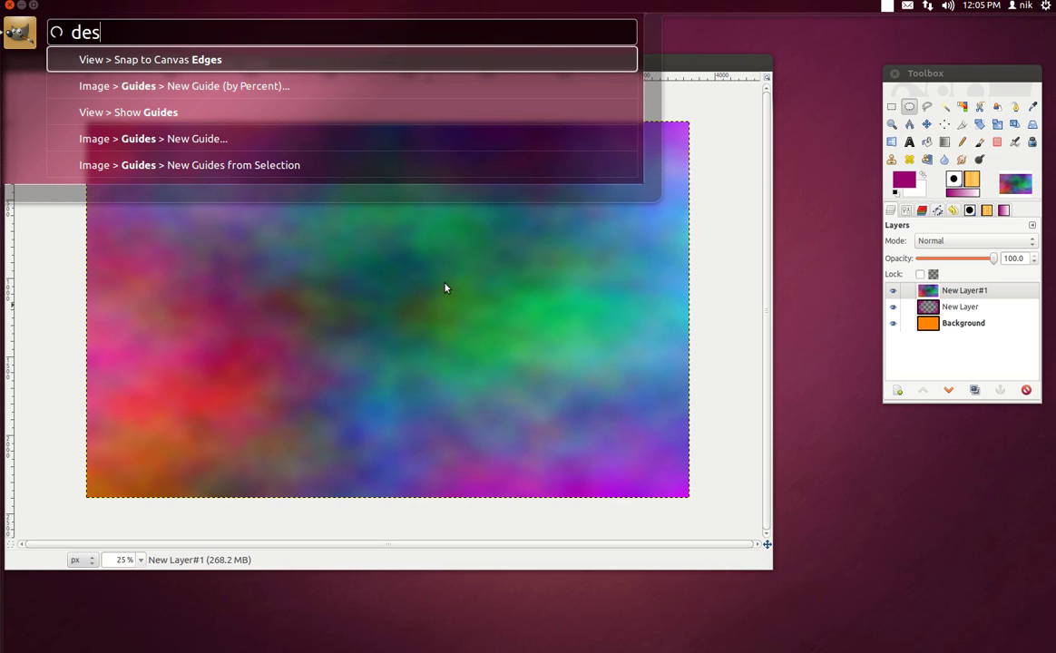
pyautogui.press('BackSpace')
pyautogui.press('BackSpace')
pyautogui.press('BackSpace')
pyautogui.write('c')
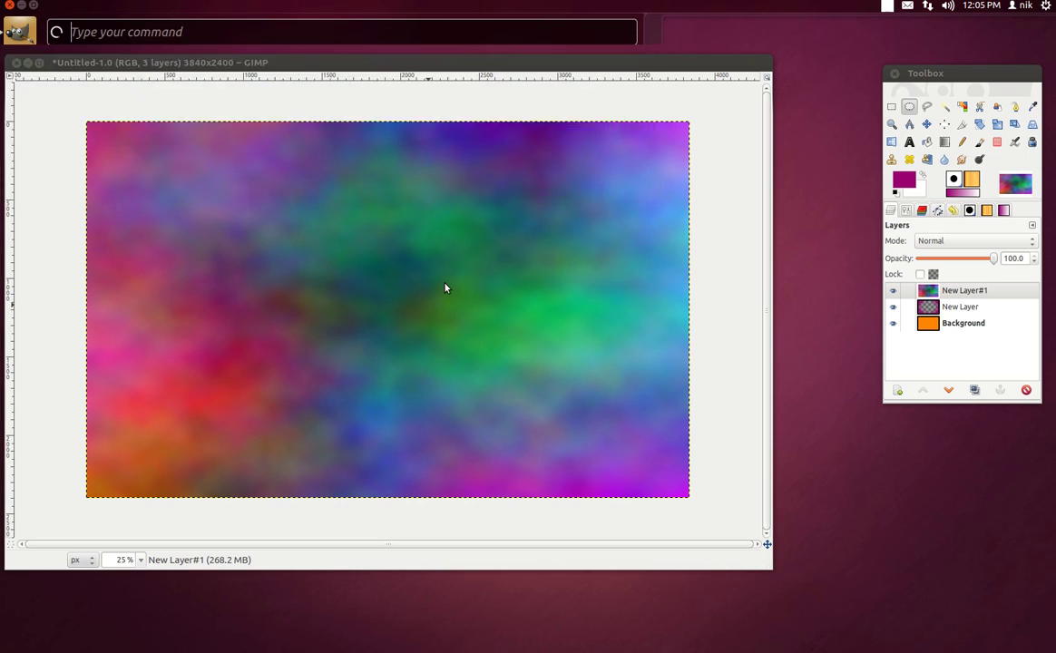
pyautogui.write('lo')
pyautogui.press('BackSpace')
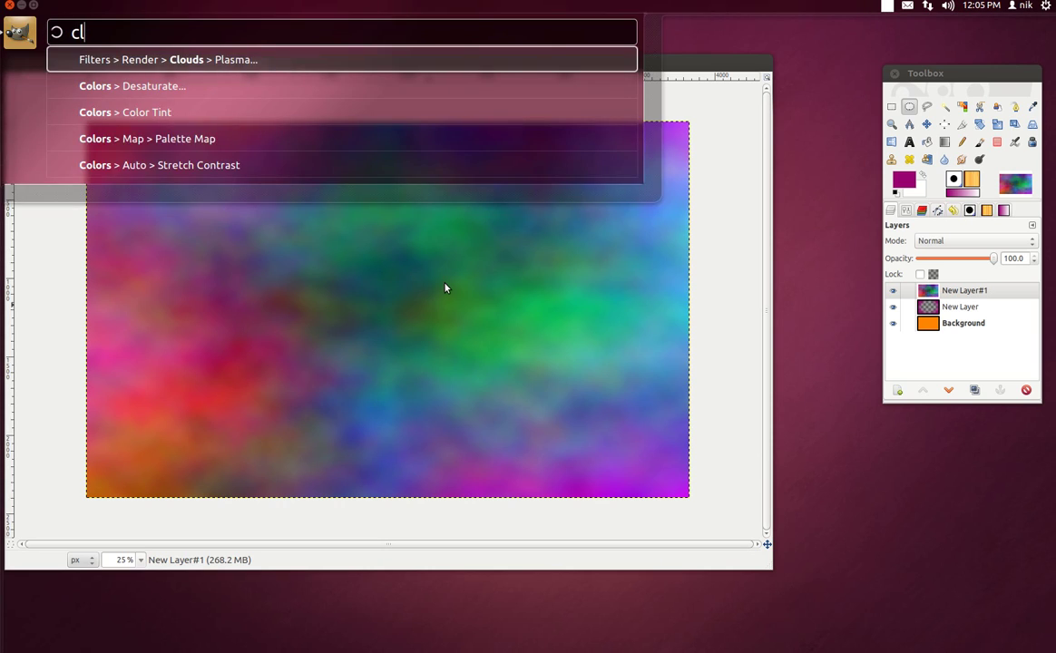
pyautogui.press('BackSpace')
pyautogui.press('BackSpace')
pyautogui.write('lo')
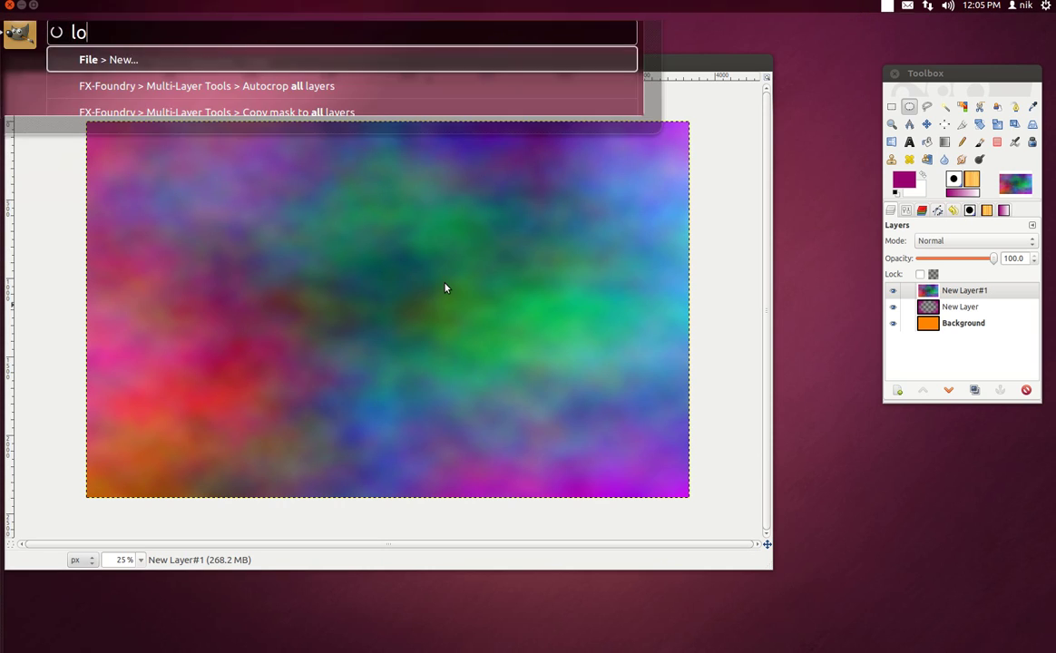
pyautogui.press('BackSpace')
pyautogui.press('BackSpace')
pyautogui.write('c')
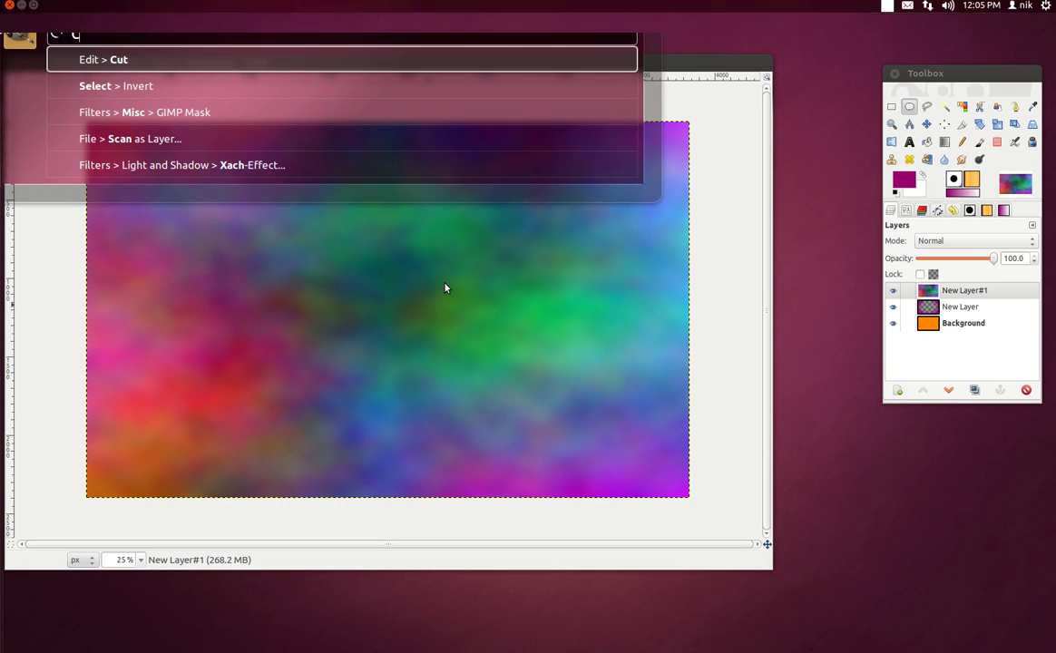
pyautogui.write('ol')
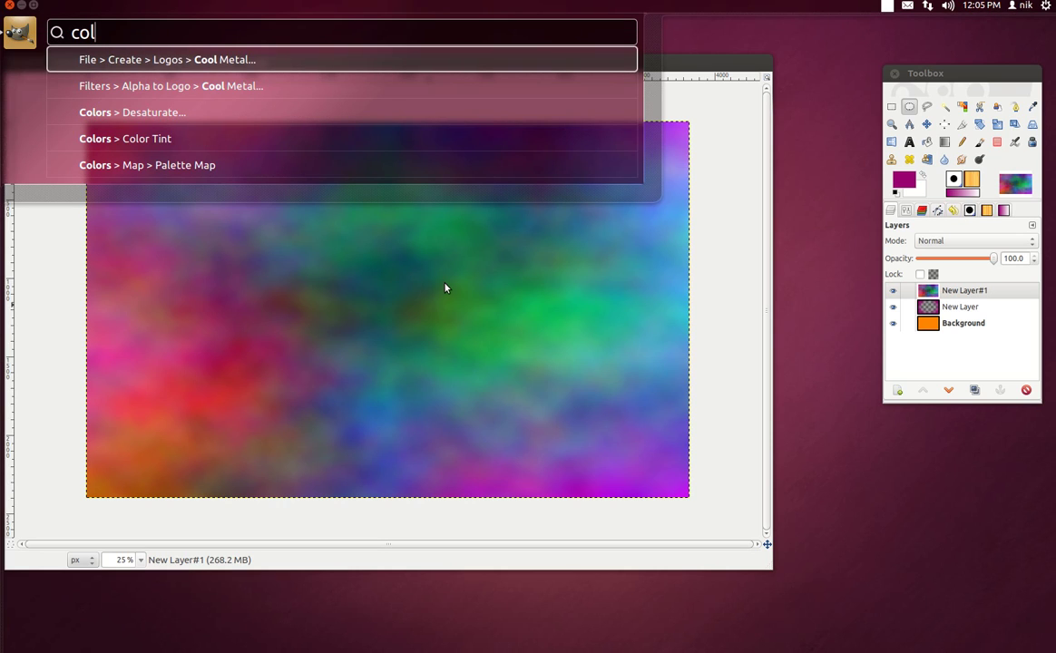
pyautogui.press('Down')
pyautogui.press('Down')
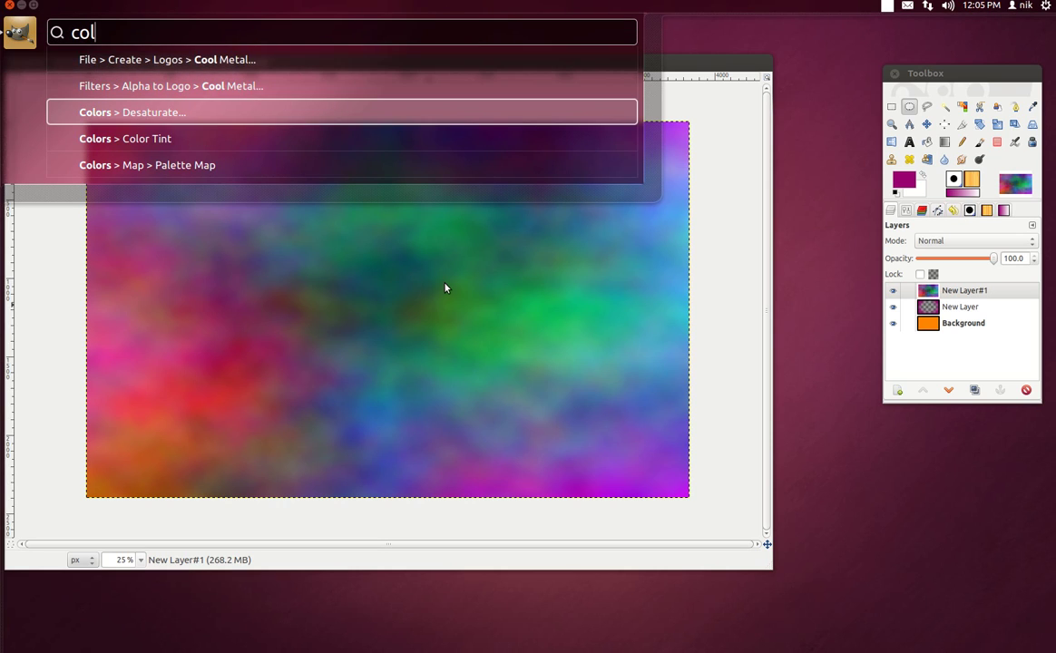
pyautogui.press('Return')
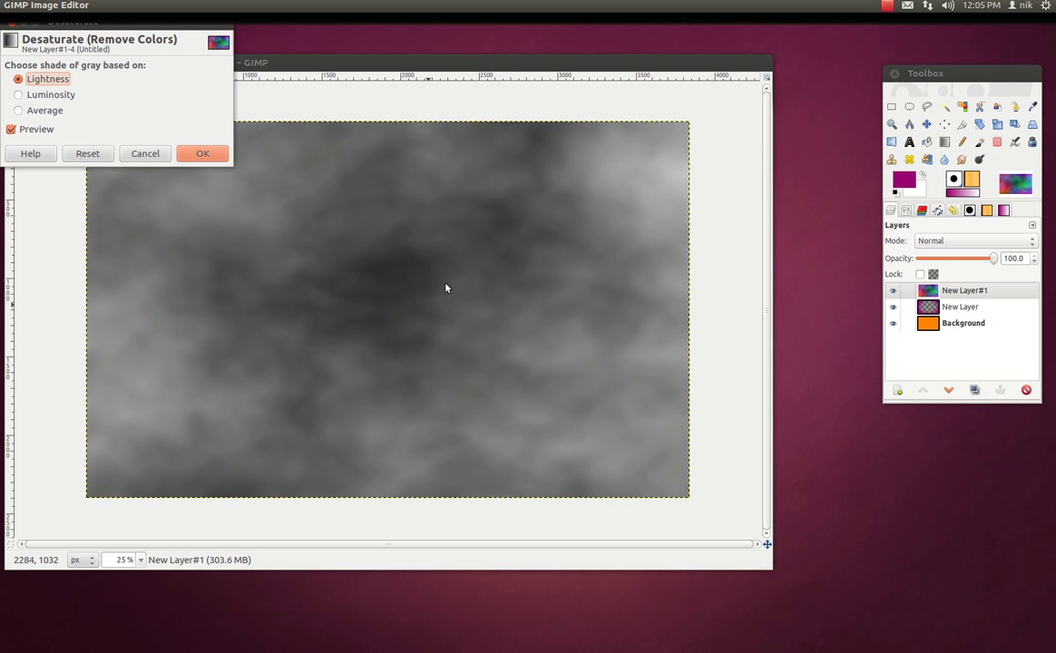
# - Desaturate New Layer#1 using Lightness after previewing Luminosity and Average
pyautogui.click(44, 94)
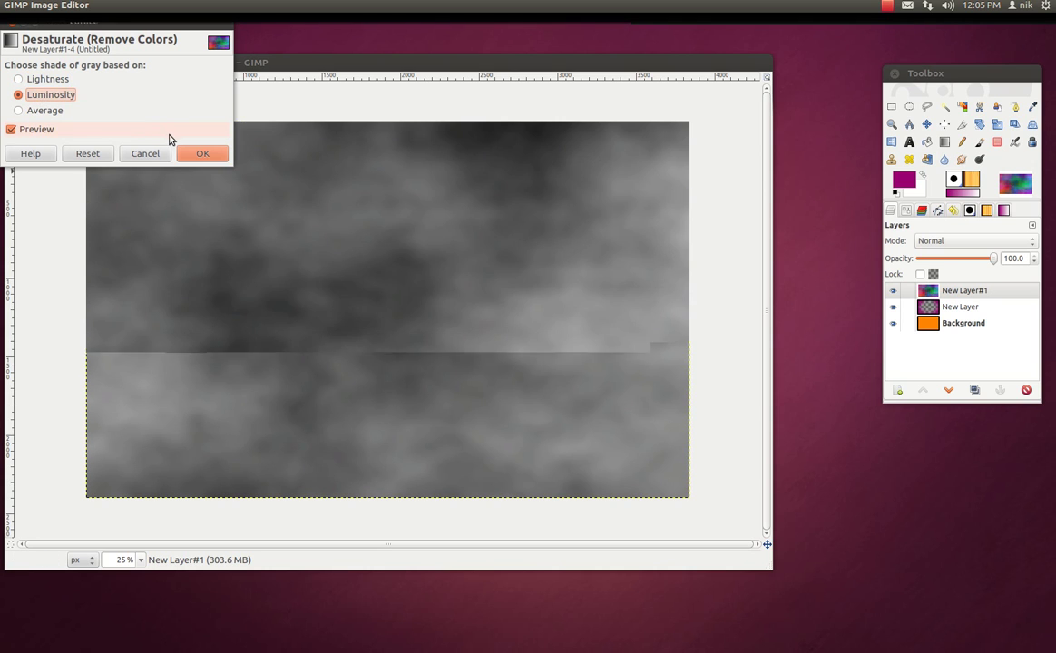
pyautogui.click(50, 110)
pyautogui.click(47, 79)
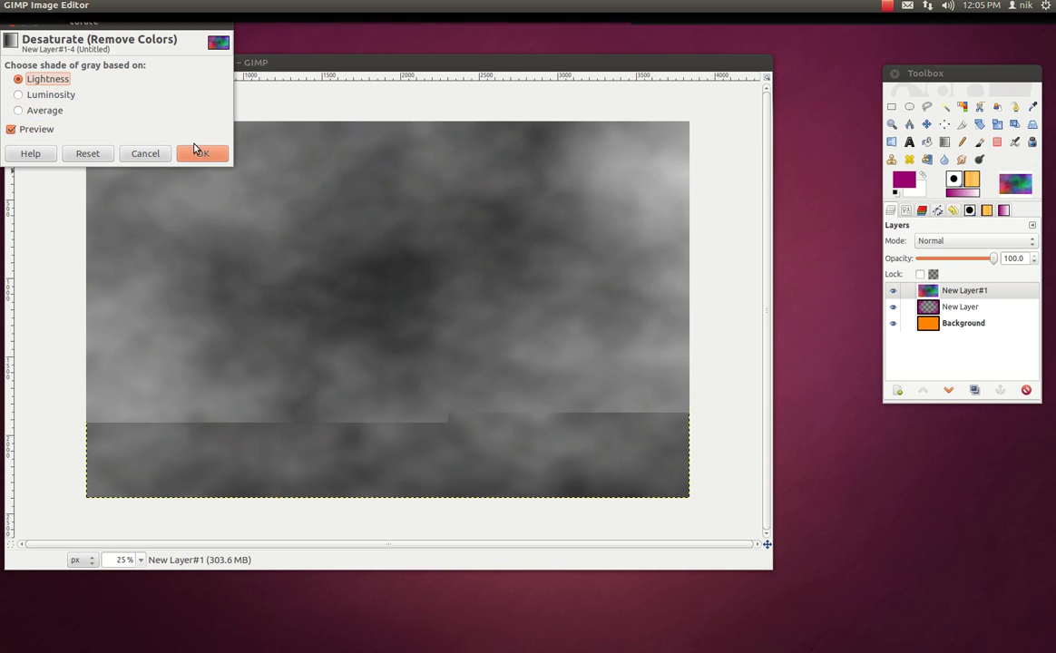
pyautogui.click(200, 153)
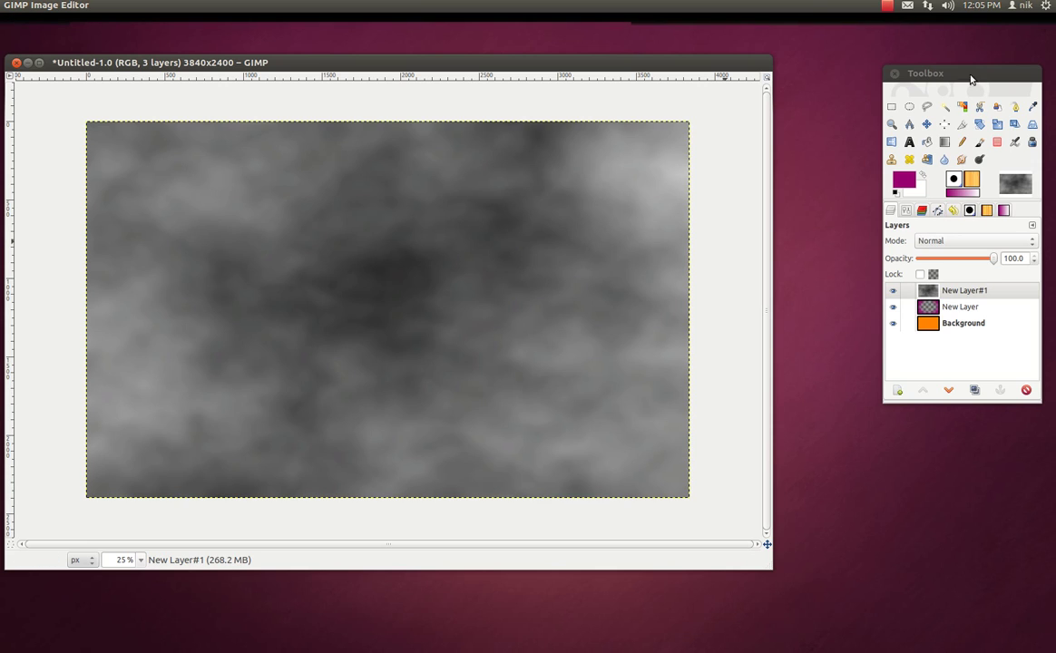
pyautogui.moveTo(970, 81); pyautogui.dragTo(900, 70)
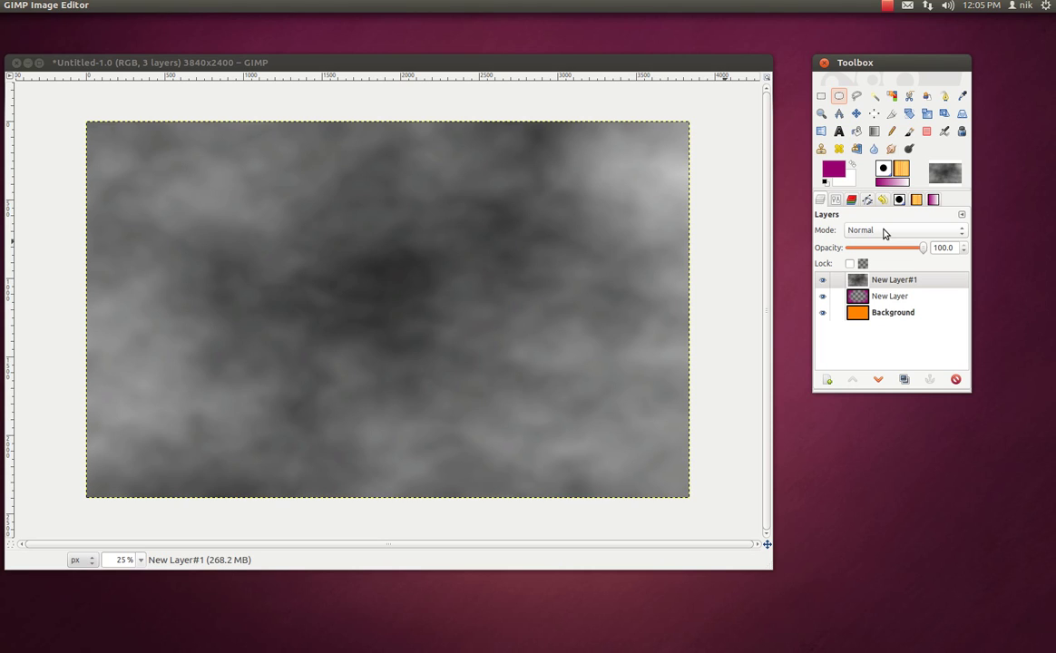
# - Search for a layer mode command, then shift the image window slightly
pyautogui.press('alt')
pyautogui.write('mode')
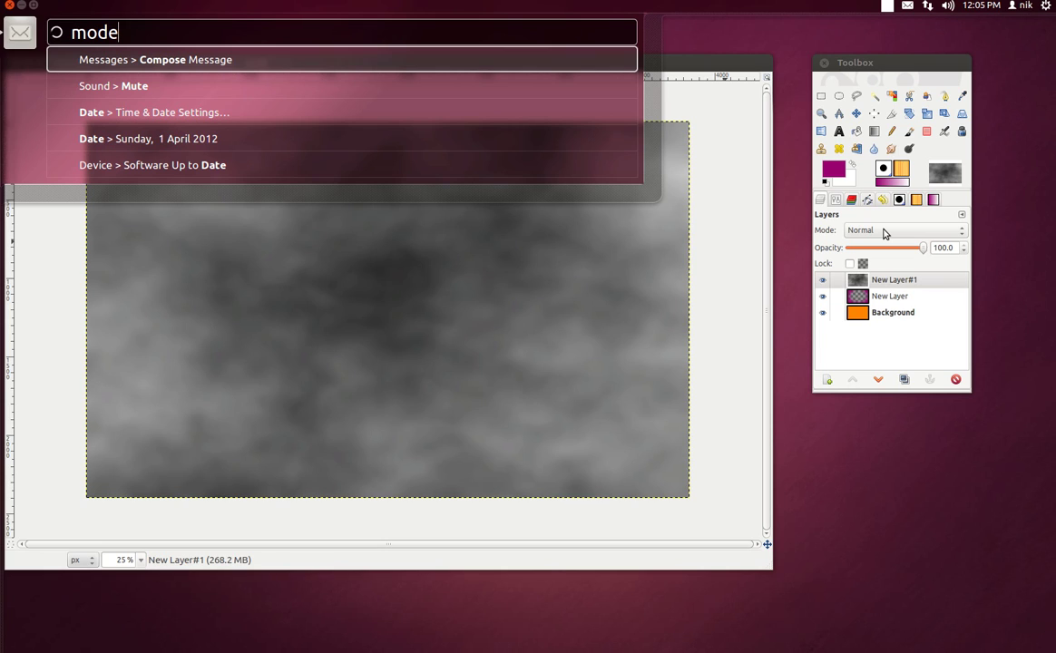
pyautogui.press('Escape')
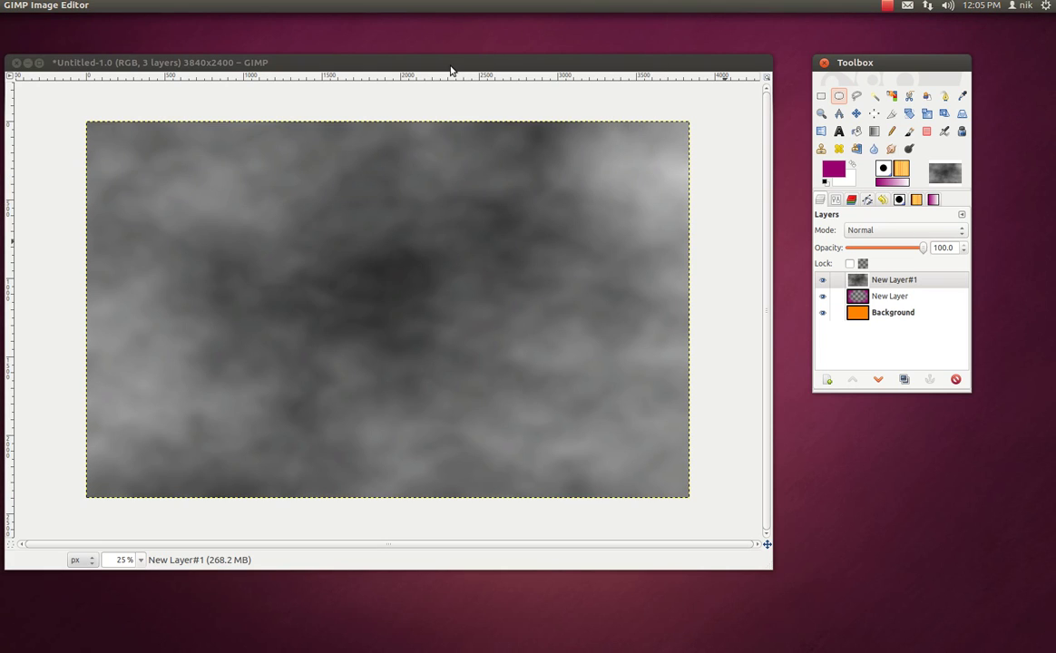
pyautogui.moveTo(906, 71); pyautogui.dragTo(898, 71)
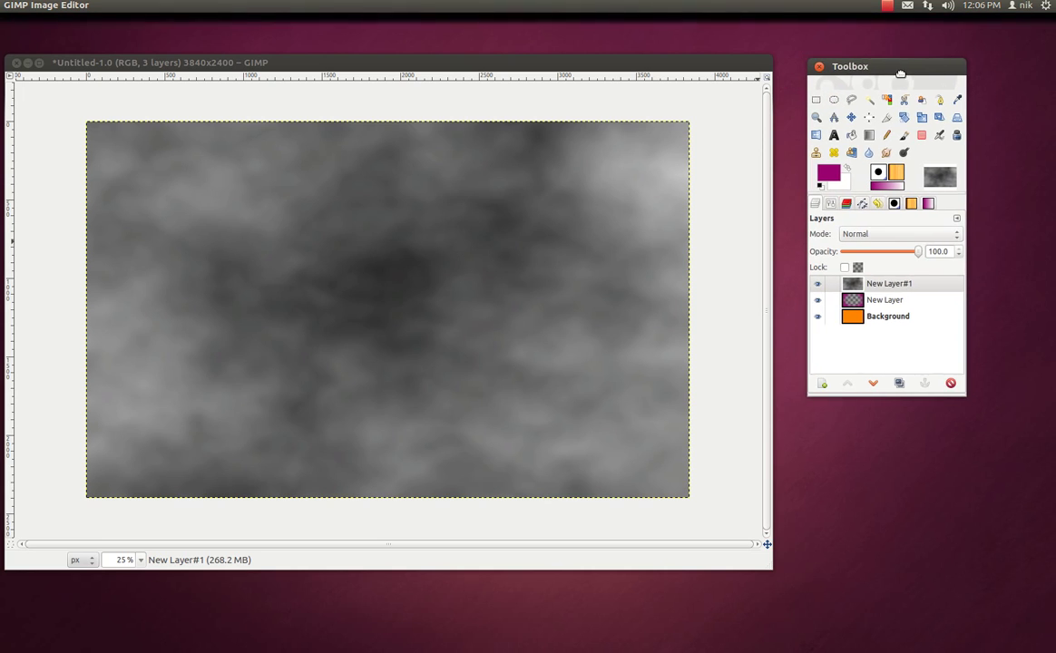
pyautogui.moveTo(571, 64); pyautogui.dragTo(659, 76)
# - Set New Layer#1 to Overlay blend mode and duplicate it as New Layer#2
pyautogui.press('alt')
pyautogui.write('mode ')
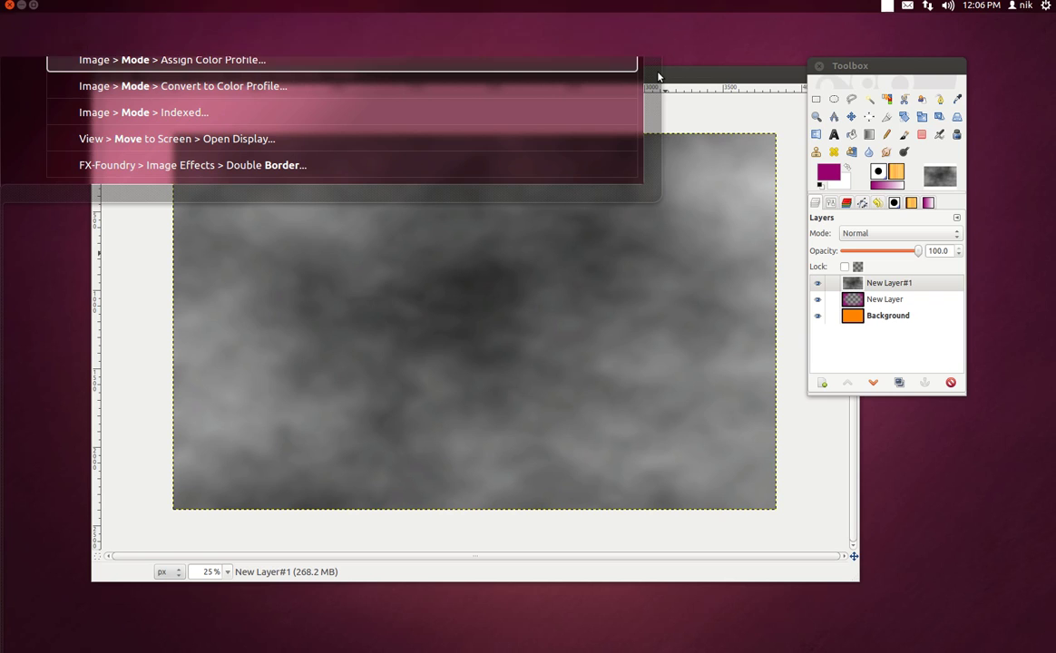
pyautogui.write('over')
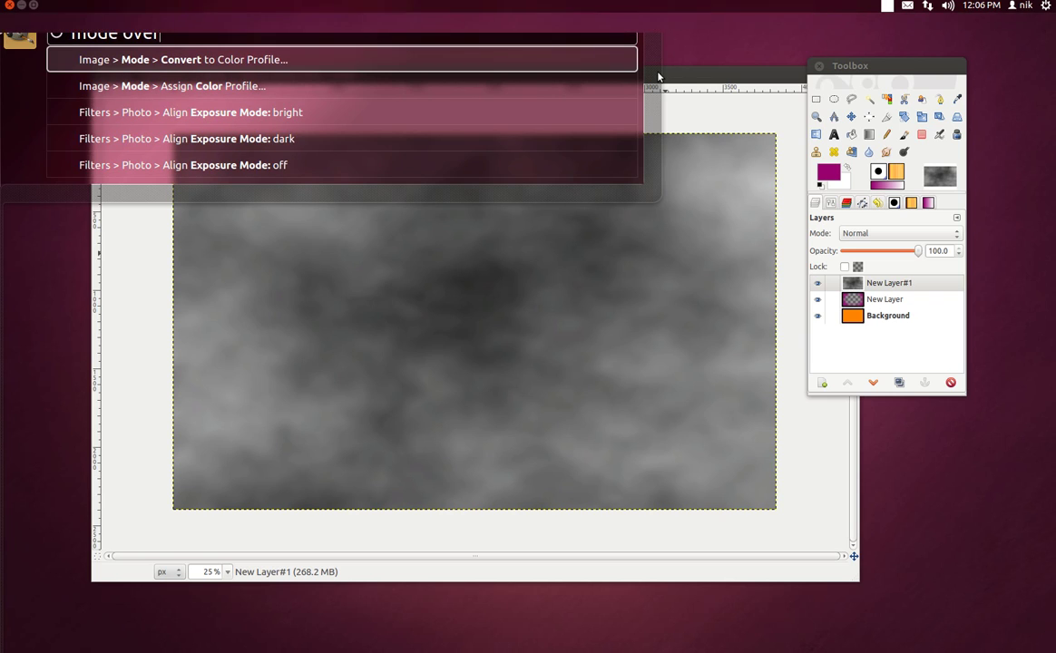
pyautogui.write('l')
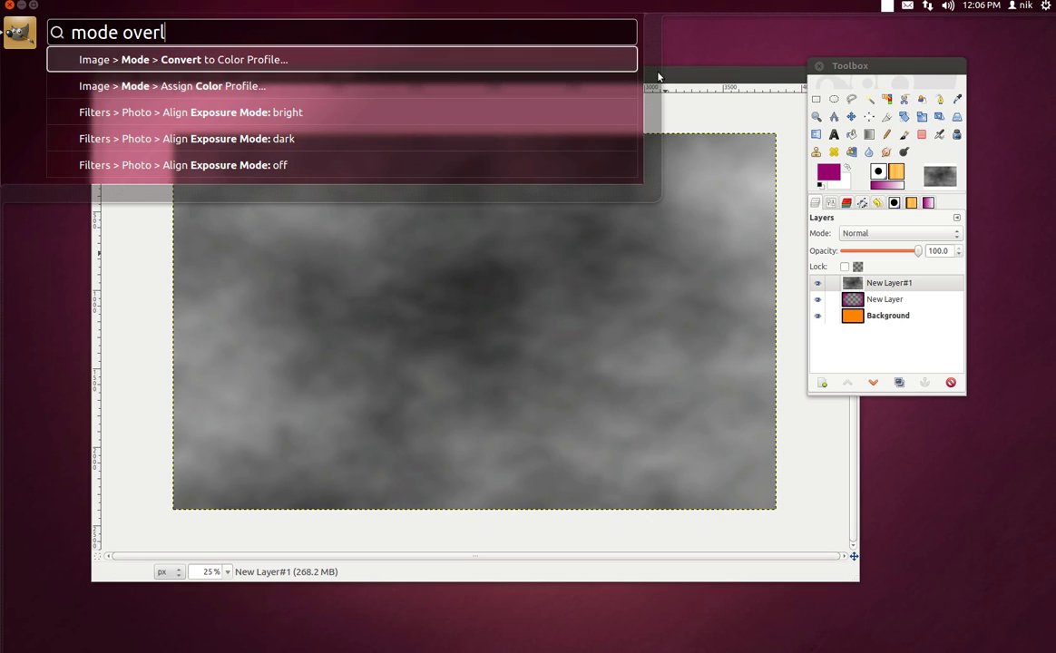
pyautogui.write('ay')
pyautogui.press('Escape')
pyautogui.press('alt')
pyautogui.press('BackSpace')
pyautogui.press('BackSpace')
pyautogui.press('BackSpace')
pyautogui.press('BackSpace')
pyautogui.press('BackSpace')
pyautogui.press('BackSpace')
pyautogui.press('BackSpace')
pyautogui.press('BackSpace')
pyautogui.press('Escape')
pyautogui.press('alt')
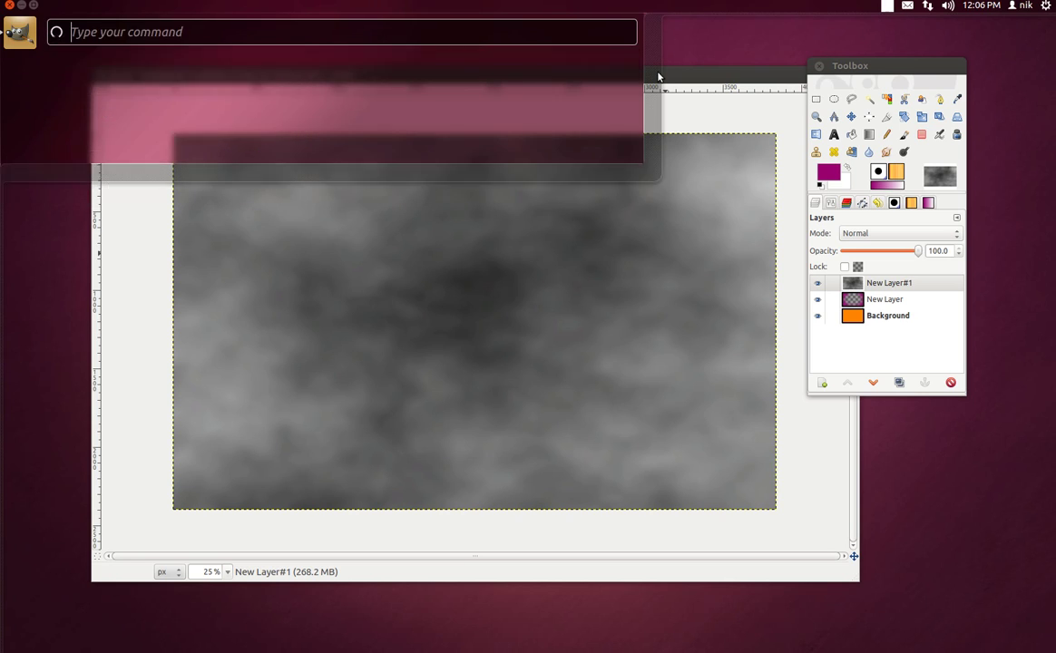
pyautogui.press('Escape')
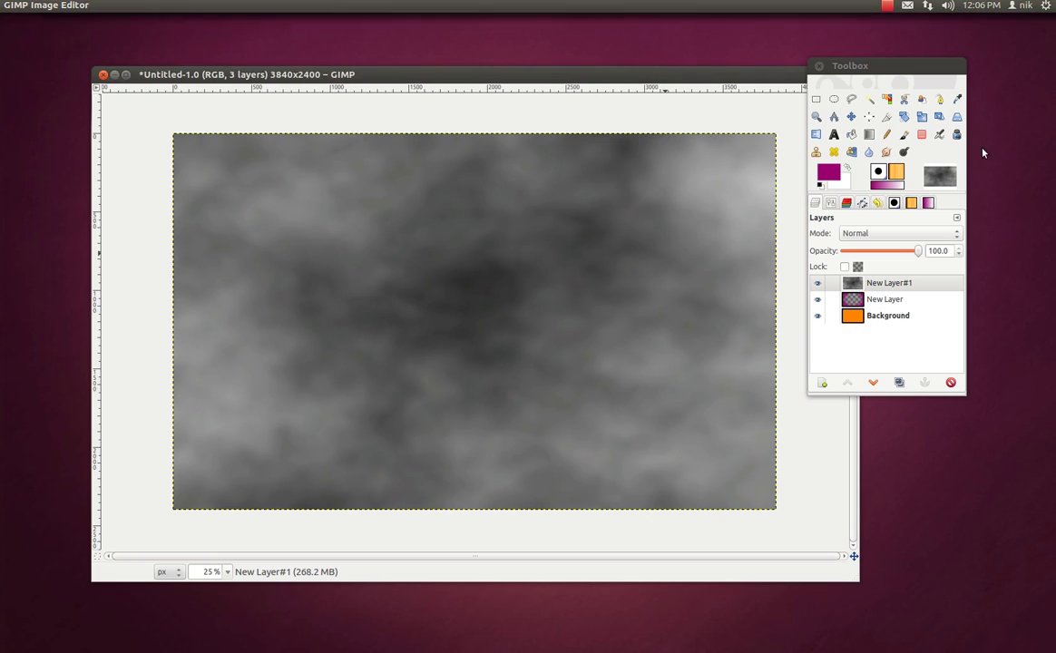
pyautogui.click(890, 235)
pyautogui.click(866, 323)
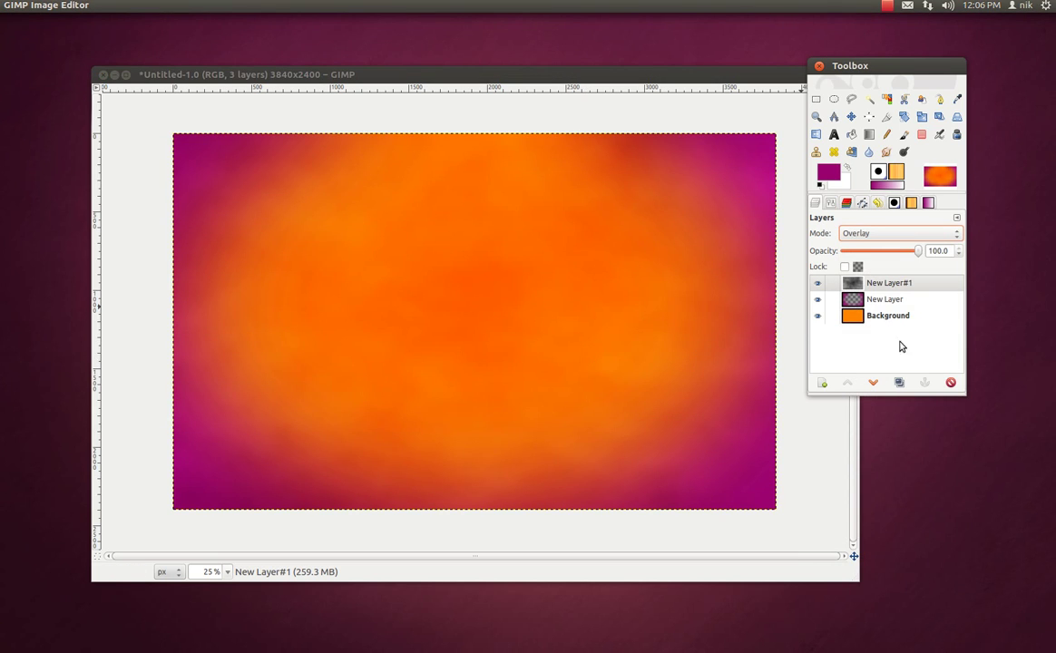
pyautogui.click(902, 383)
pyautogui.scroll(3, 514, 320)
pyautogui.scroll(-5, 513, 321)
pyautogui.scroll(3, 513, 321)
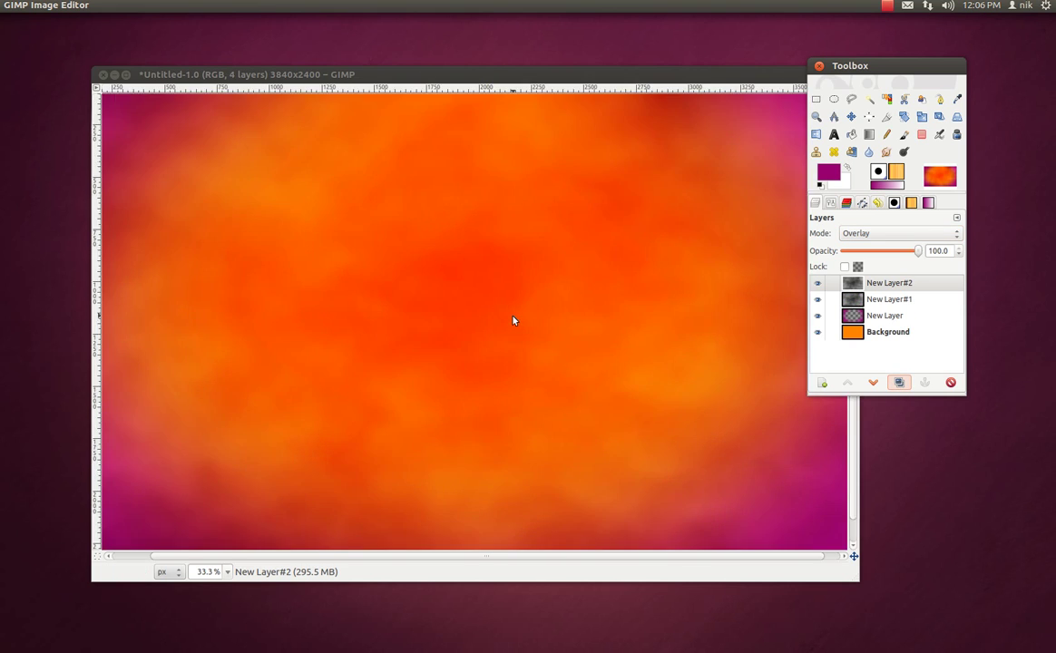
pyautogui.scroll(-3, 513, 320)
pyautogui.scroll(1, 513, 320)
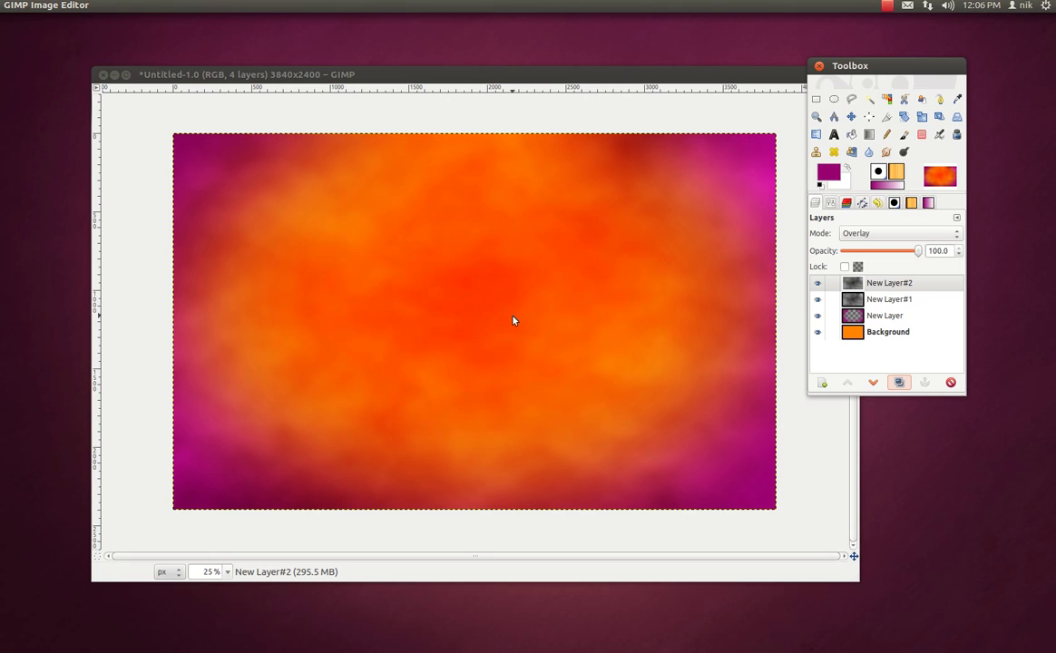
pyautogui.click(281, 62)
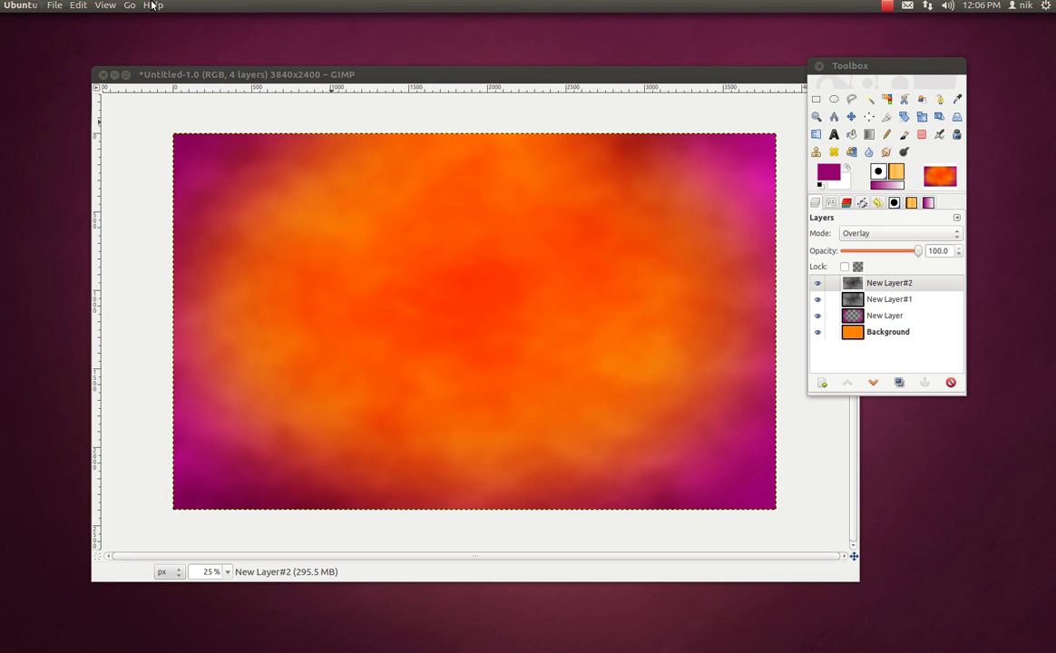
pyautogui.click(230, 74)
pyautogui.click(268, 5)
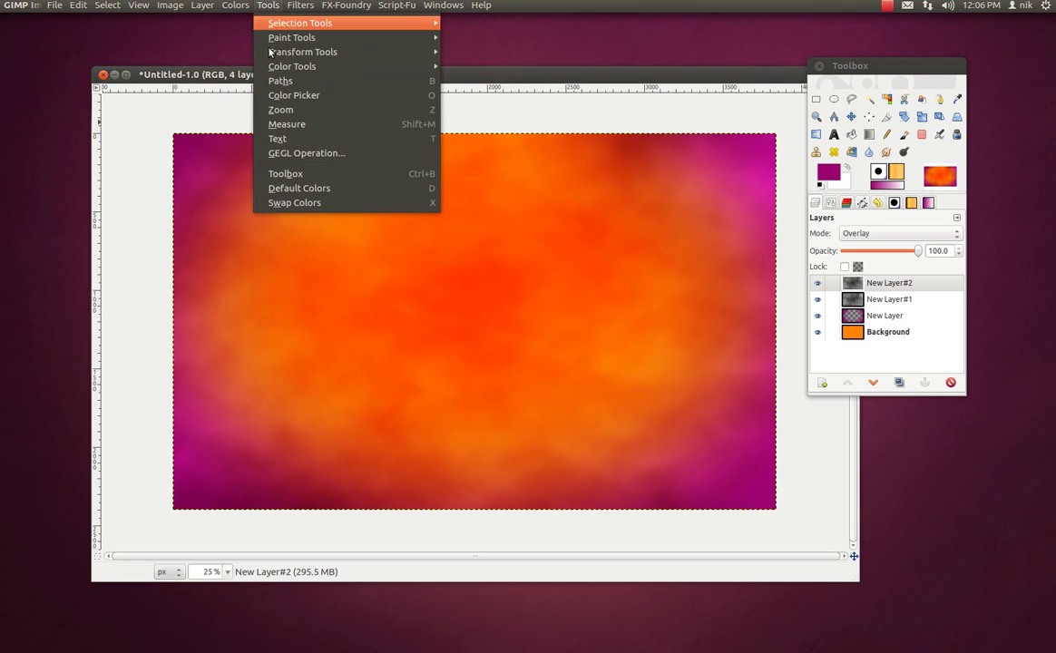
pyautogui.moveTo(296, 66)
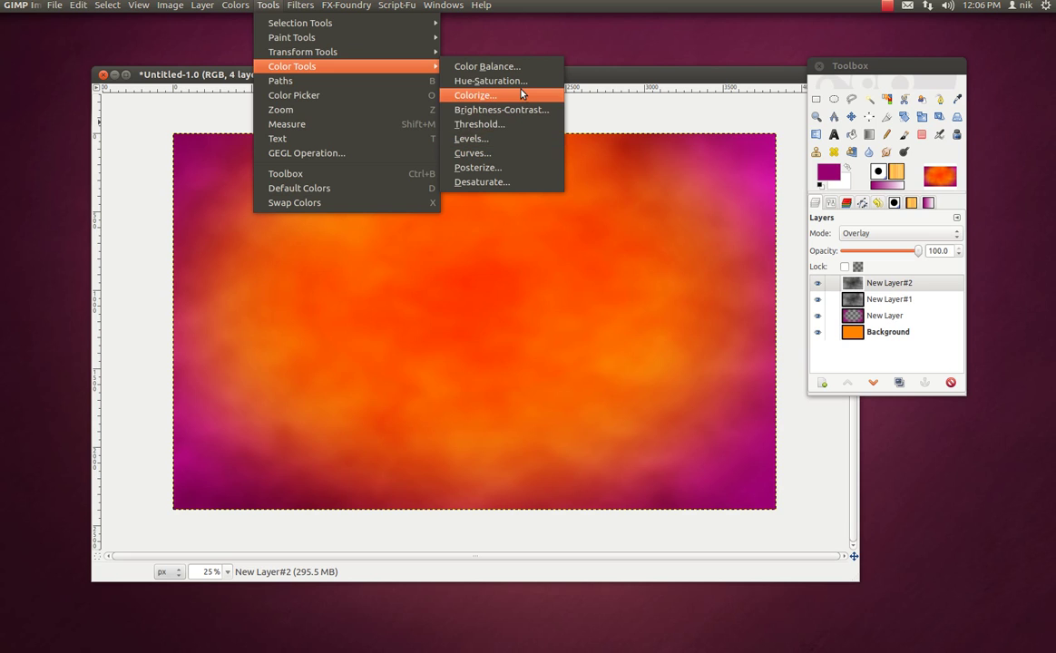
pyautogui.moveTo(617, 75); pyautogui.dragTo(612, 76)
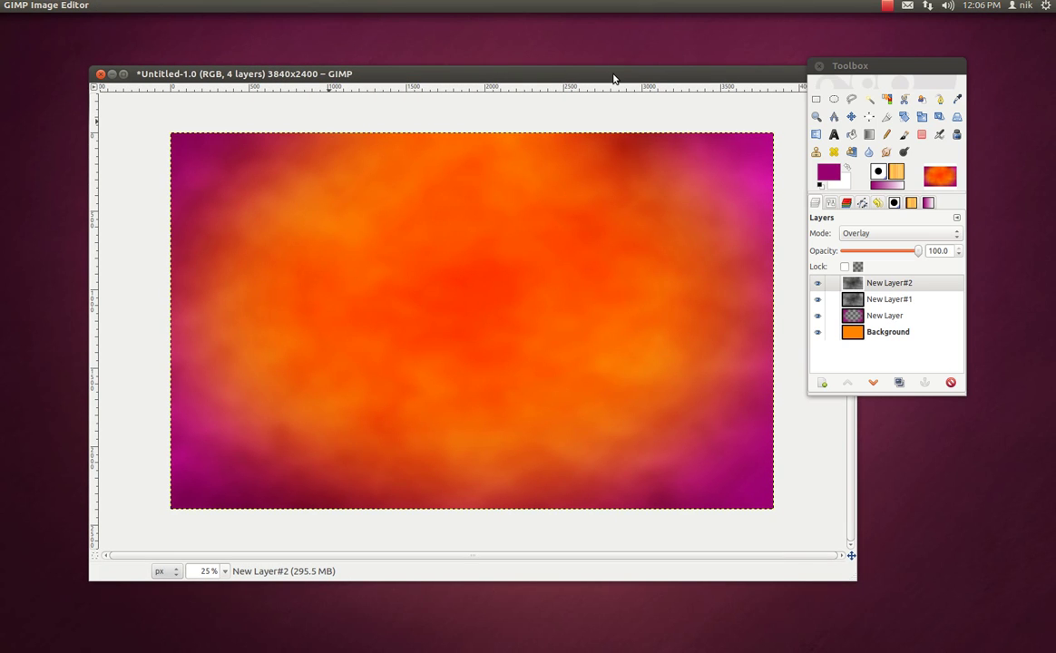
# - Look up the Oilify filter in the command search without running it
pyautogui.press('alt')
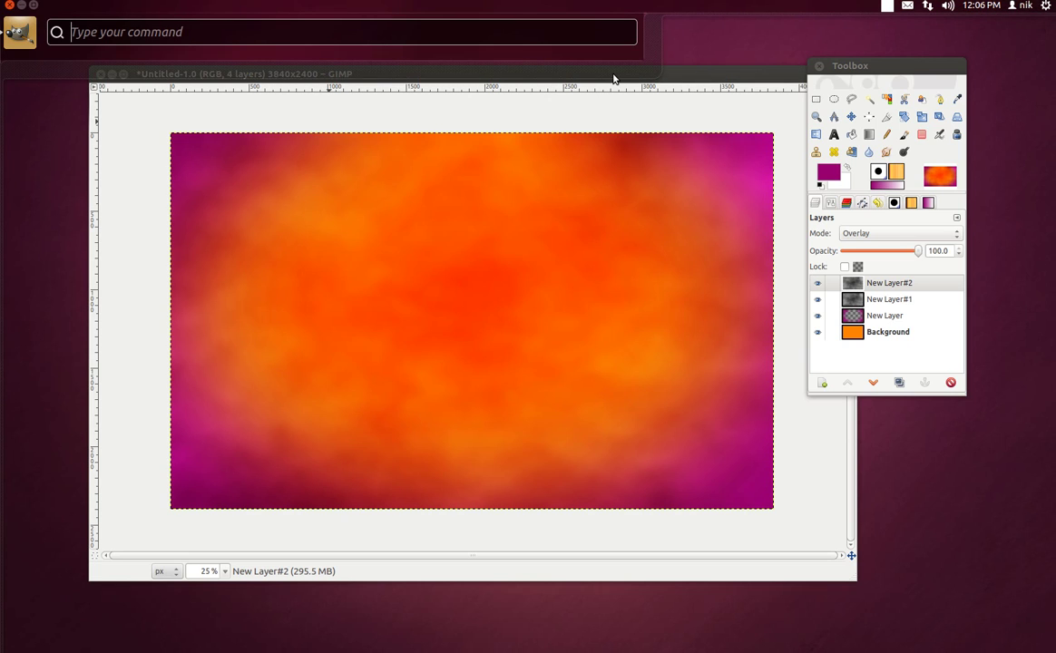
pyautogui.write('oli')
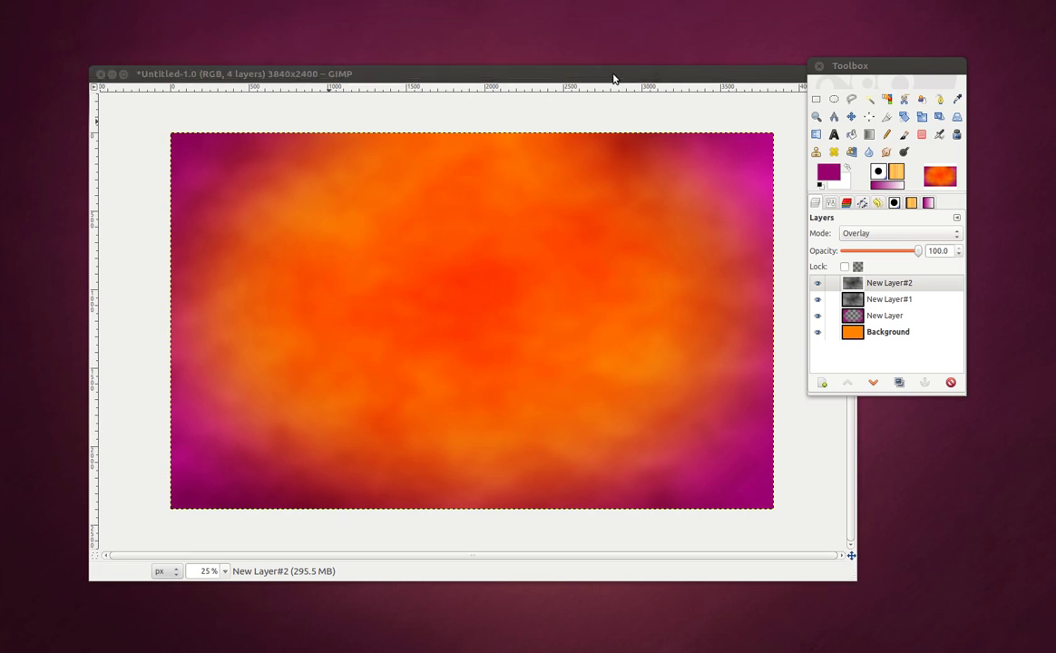
pyautogui.press('BackSpace')
pyautogui.press('BackSpace')
pyautogui.write('i')
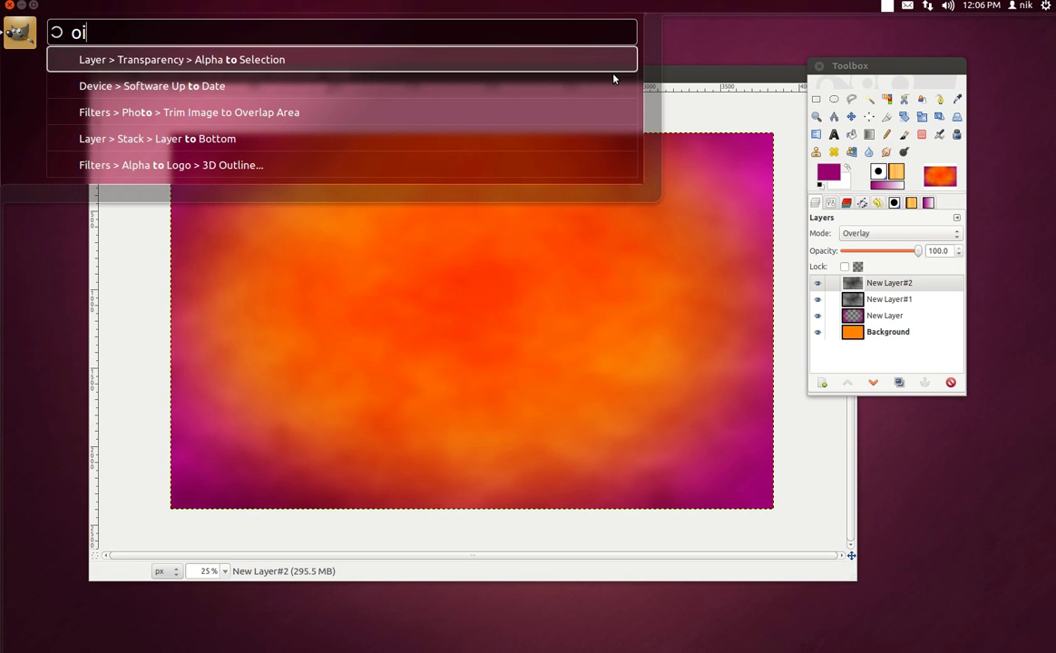
pyautogui.write('l')
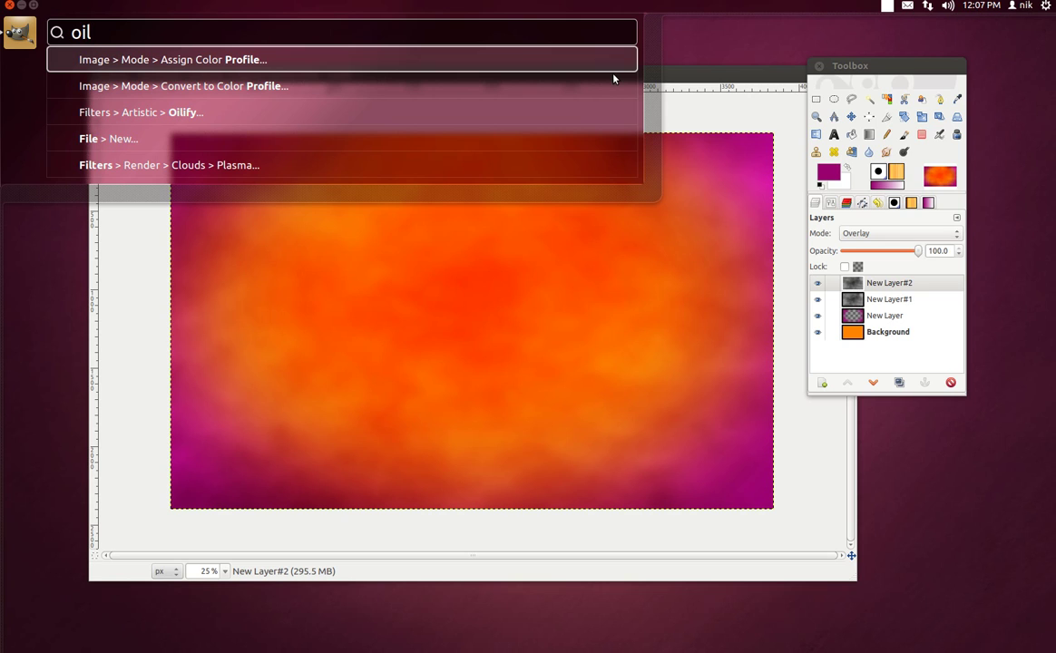
pyautogui.press('Down')
pyautogui.press('Down')
pyautogui.press('Down')
pyautogui.press('Down')
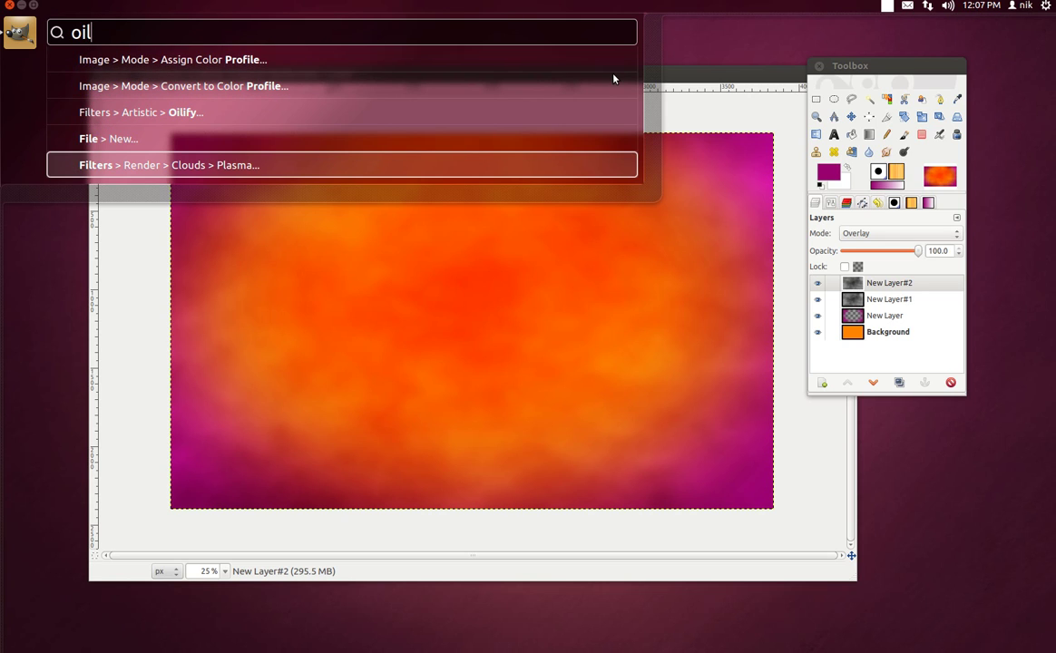
pyautogui.press('Up')
pyautogui.press('Up')
pyautogui.press('Return')
pyautogui.press('alt')
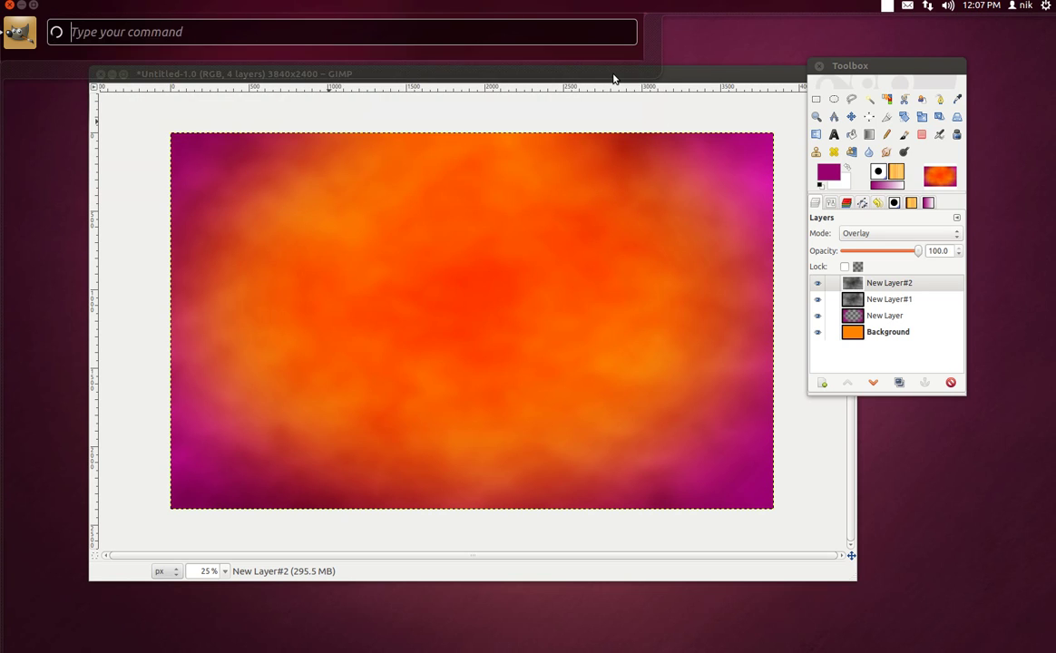
pyautogui.press('alt')
pyautogui.press('alt')
# - Run Merge Visible Layers to combine everything into one Background layer
pyautogui.write('merge')
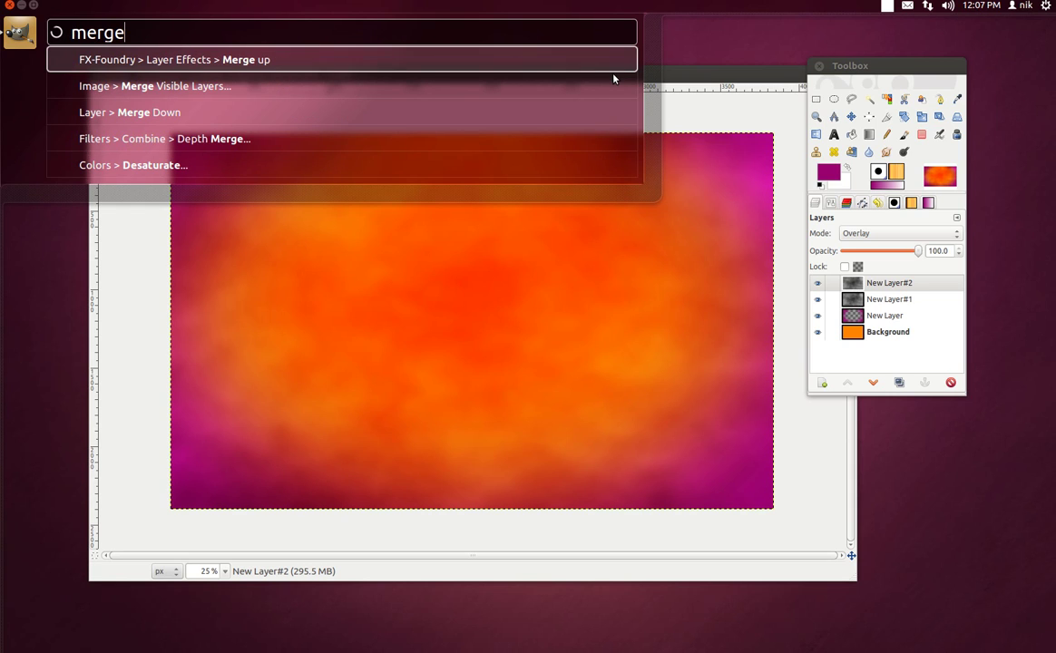
pyautogui.press('Down')
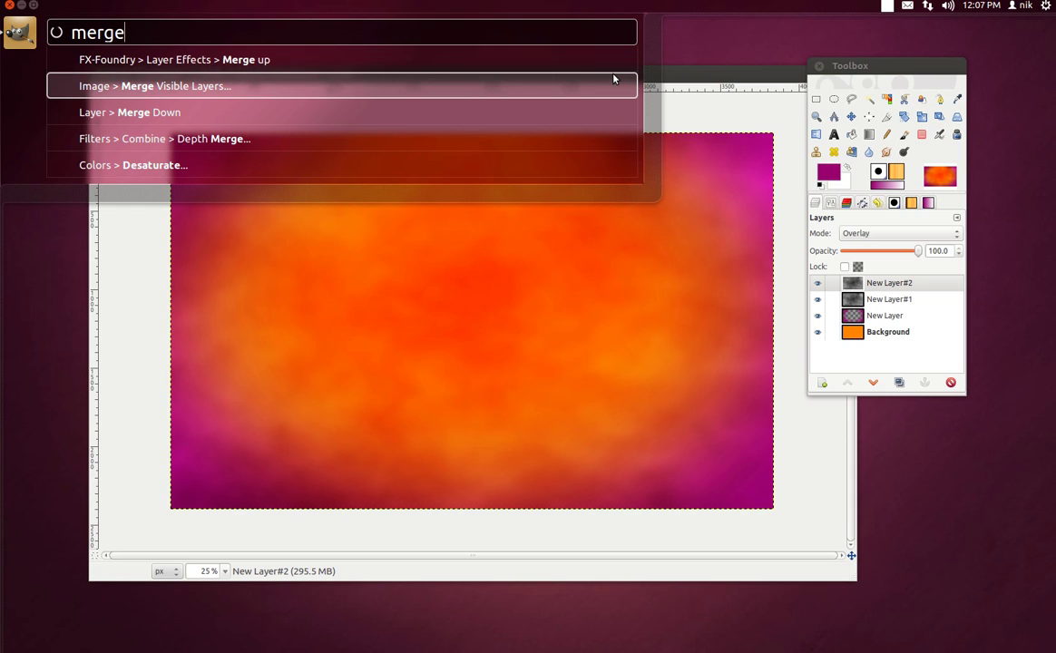
pyautogui.press('Return')
pyautogui.press('alt')
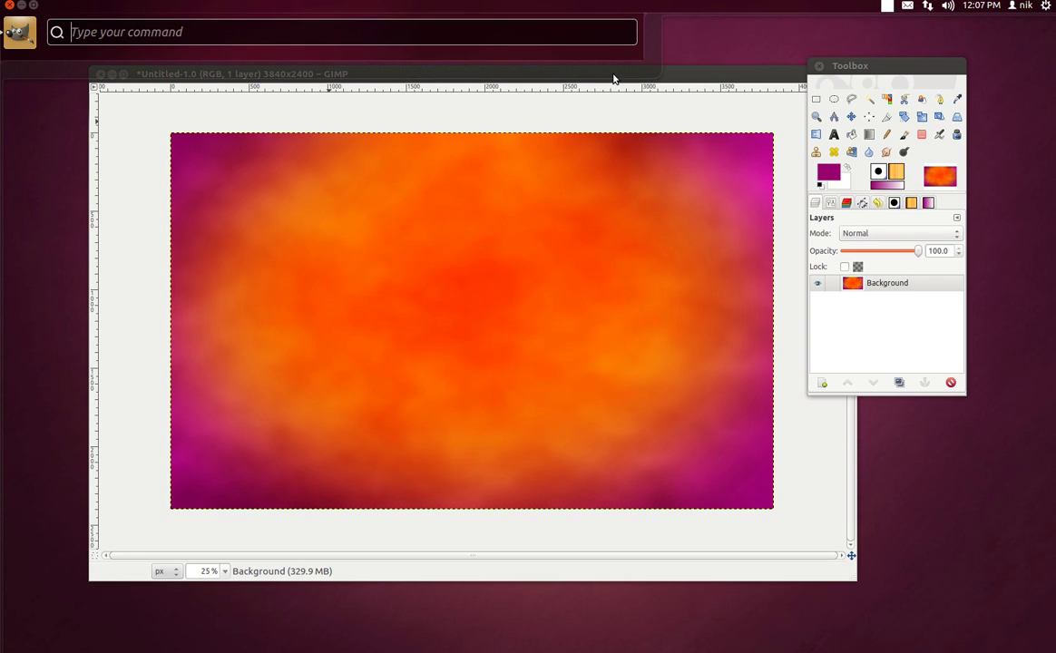
# - List the Save and Save As commands in the command search for the wallpaper
pyautogui.write('save')
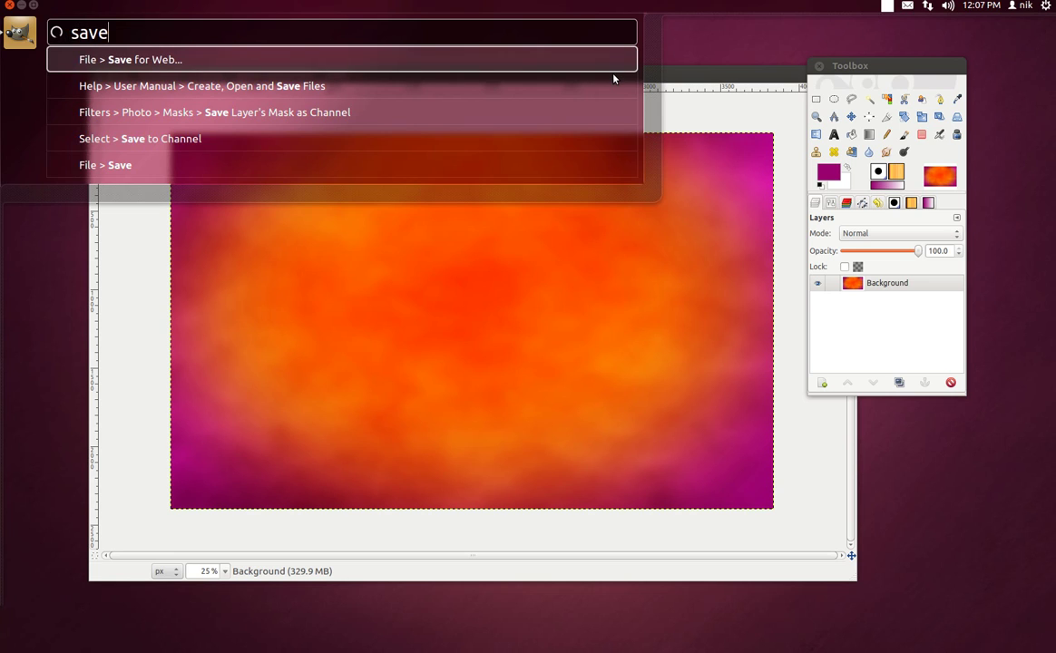
pyautogui.press('alt')
pyautogui.press('alt')
pyautogui.press('Down')
pyautogui.press('Down')
pyautogui.press('Down')
pyautogui.press('Down')
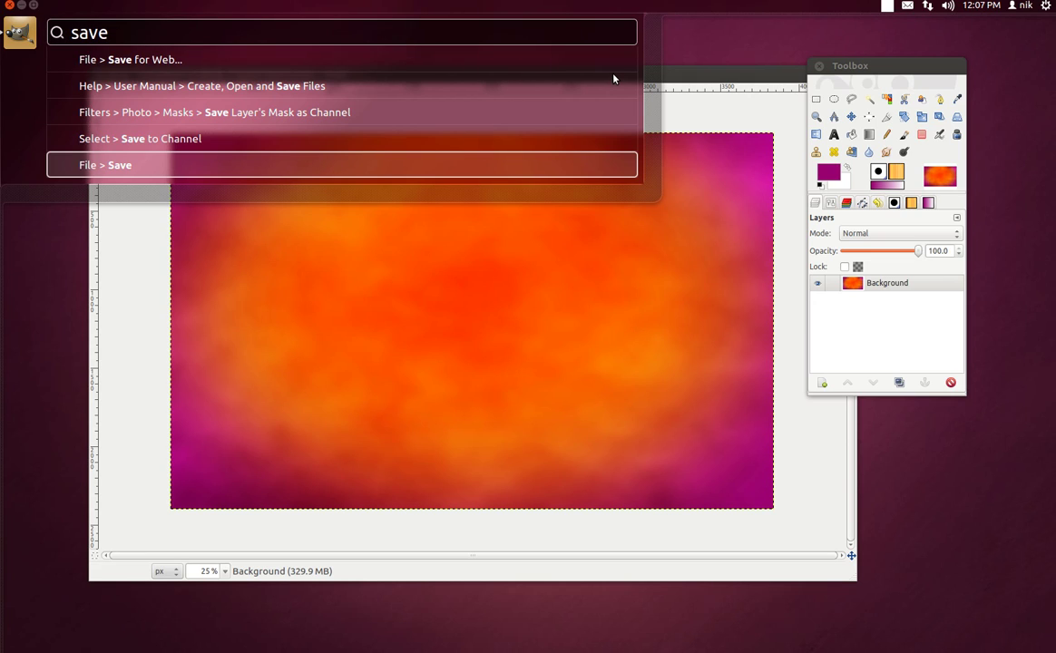
pyautogui.press('Up')
pyautogui.press('Up')
pyautogui.press('Up')
pyautogui.press('Up')
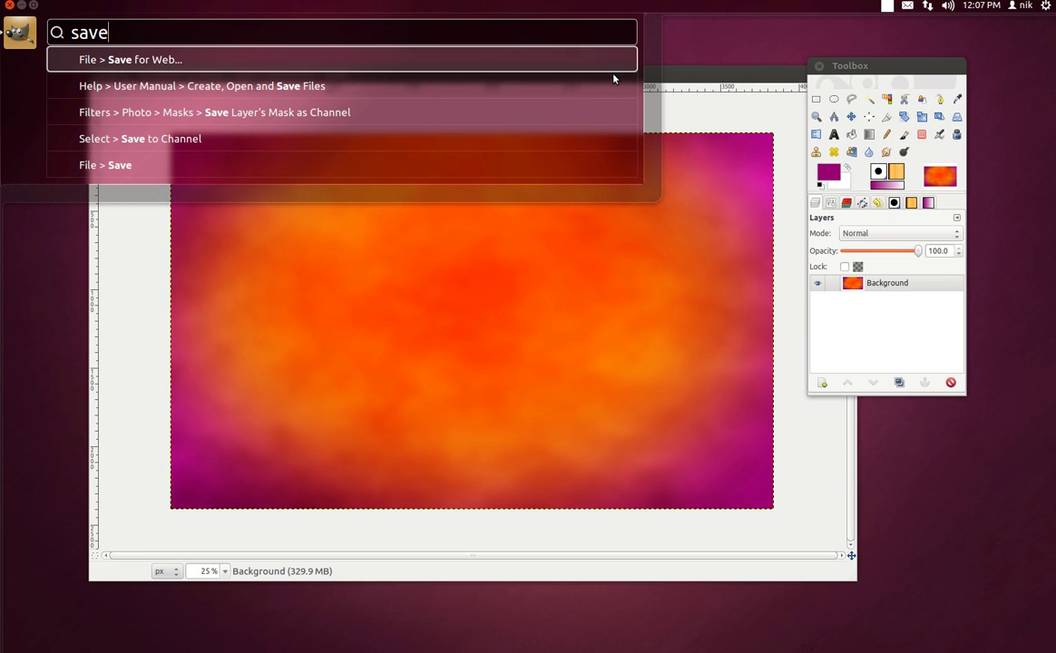
pyautogui.write('as')
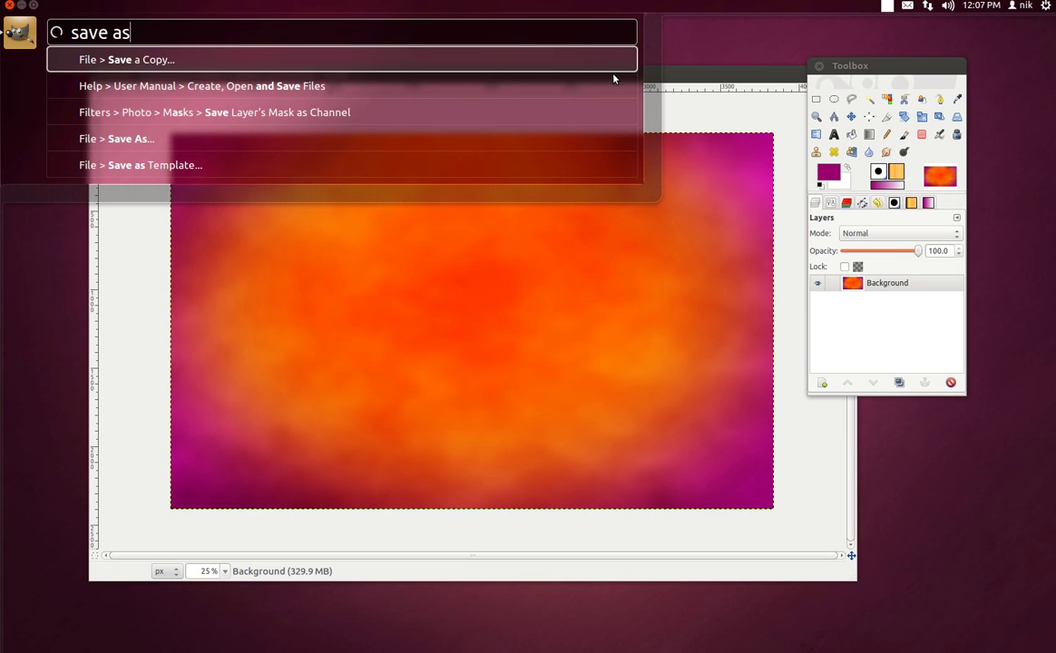
pyautogui.press('Up')
pyautogui.press('Down')
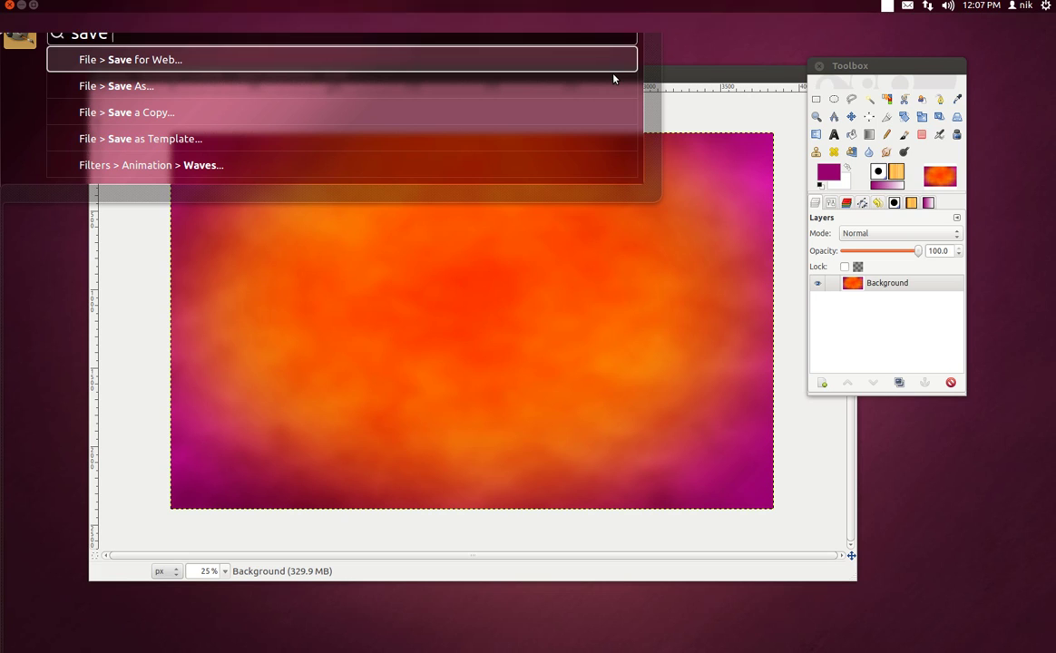
pyautogui.press('BackSpace')
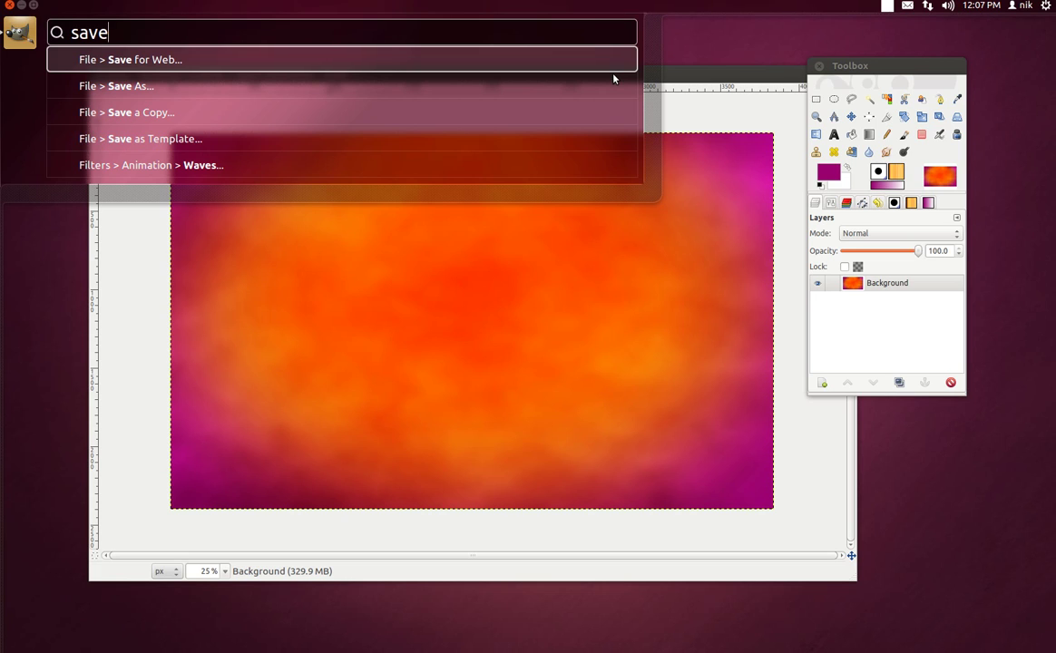
pyautogui.press('Escape')
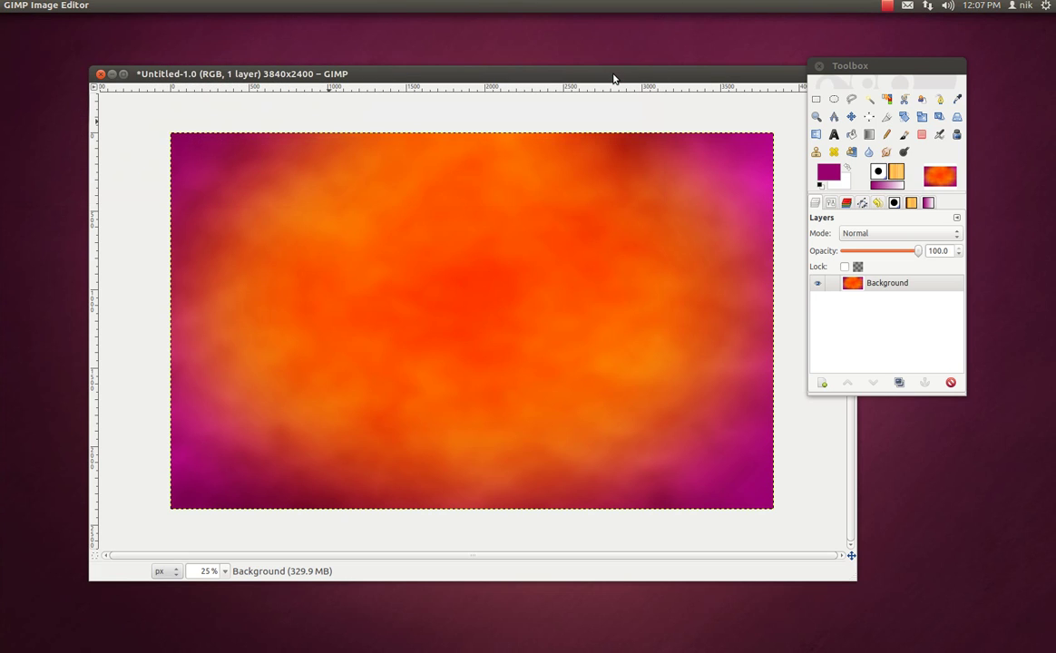
pyautogui.press('alt')
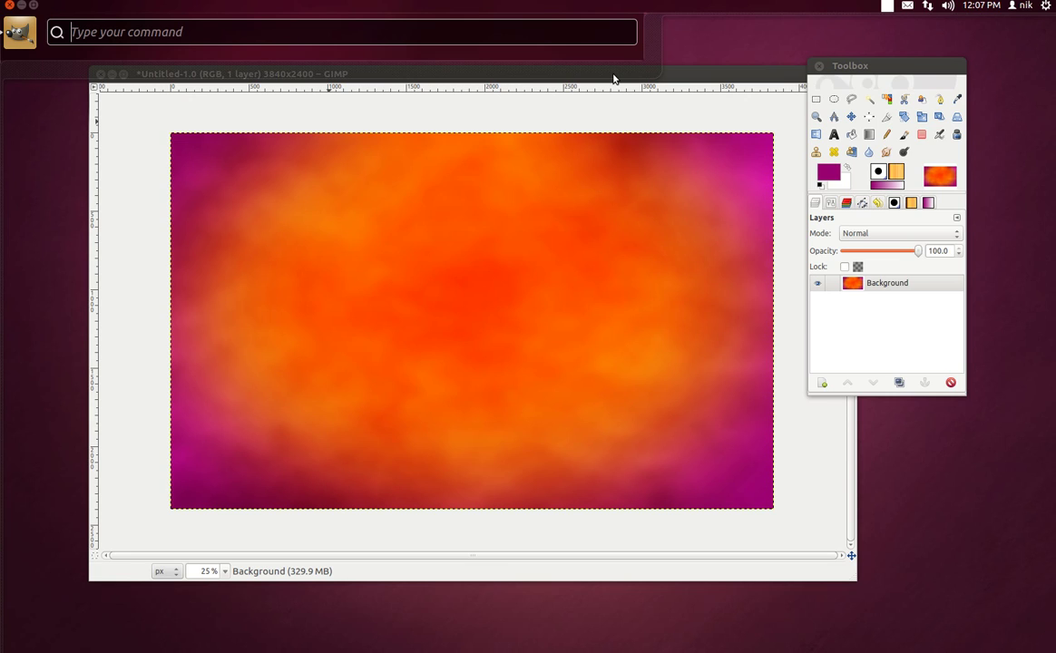
pyautogui.write('save')
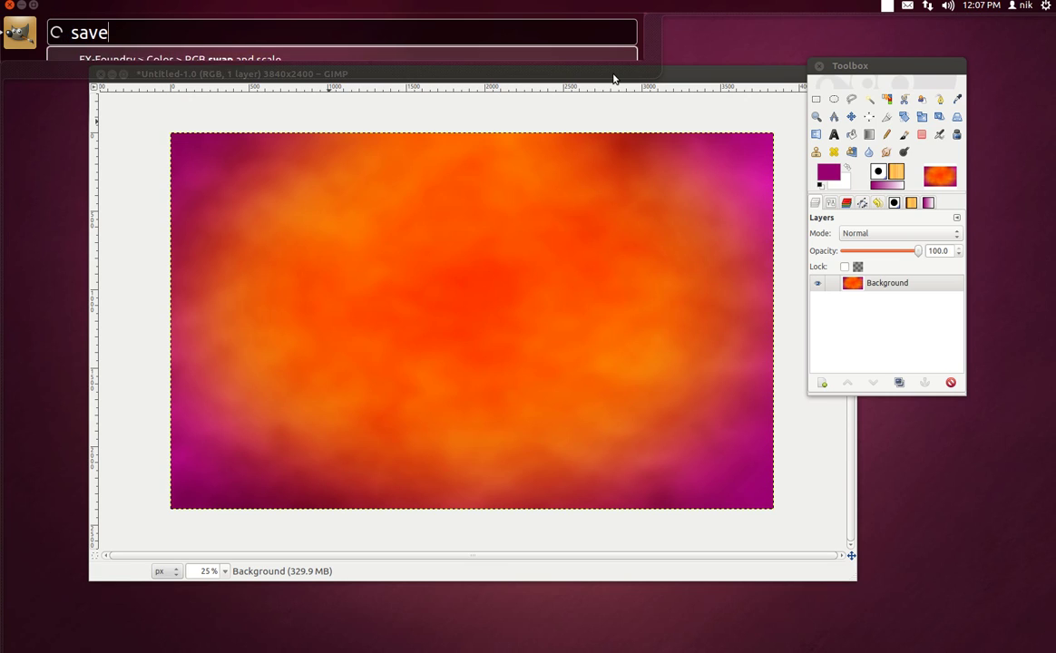